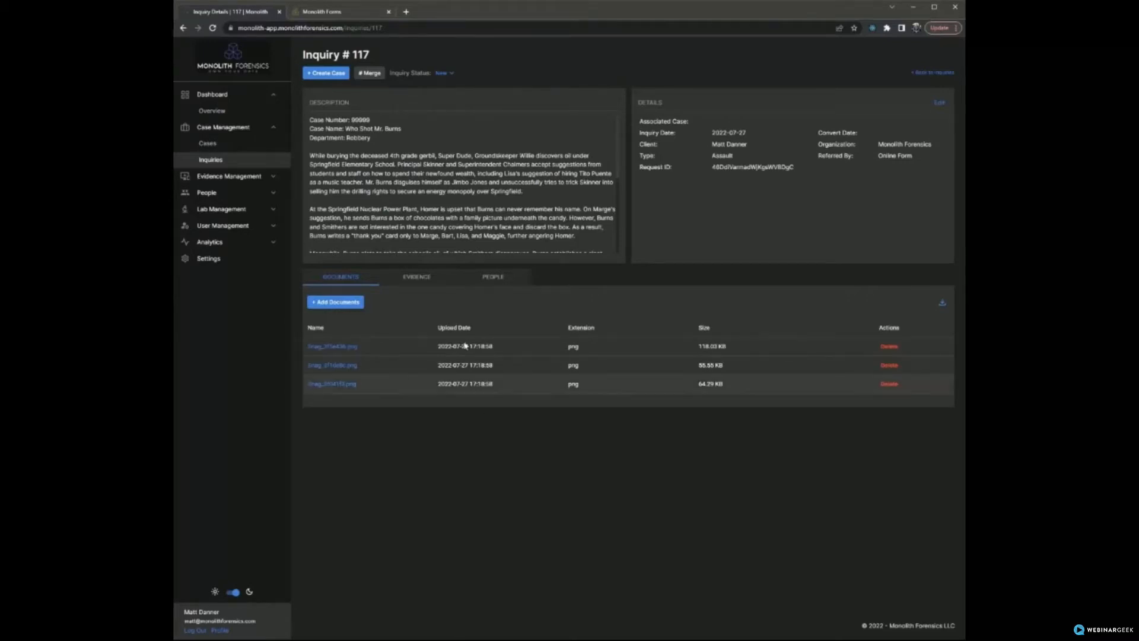
# Step: Review the inquiry's full description and the details of its laptop and smartphone evidence items
pyautogui.scroll(-5, 472, 254)
pyautogui.scroll(6, 462, 183)
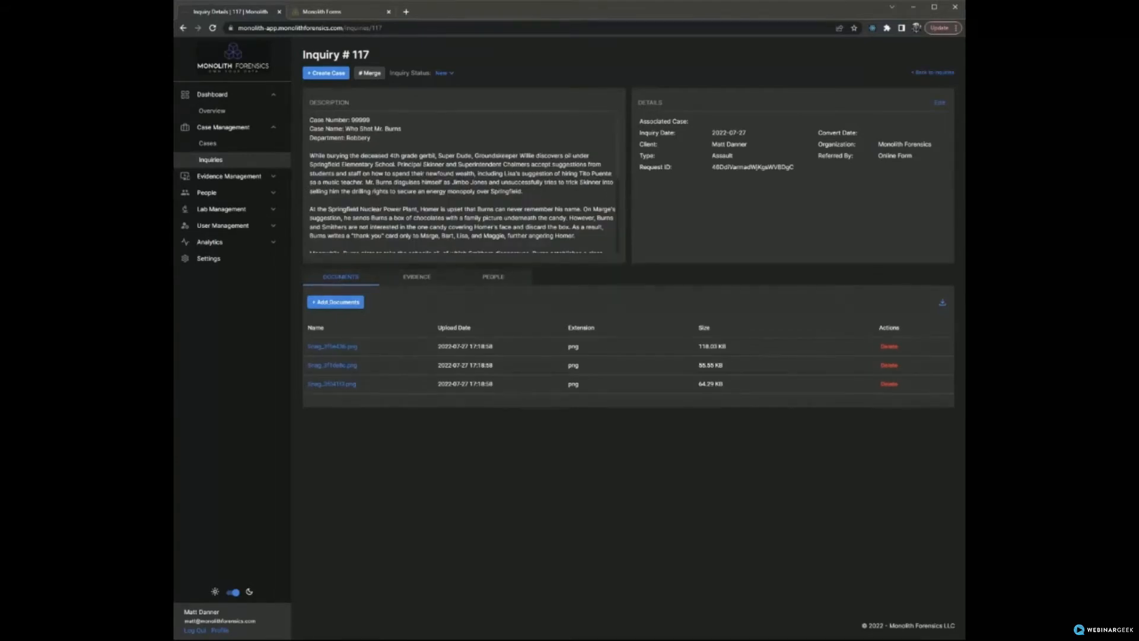
pyautogui.scroll(-5, 531, 198)
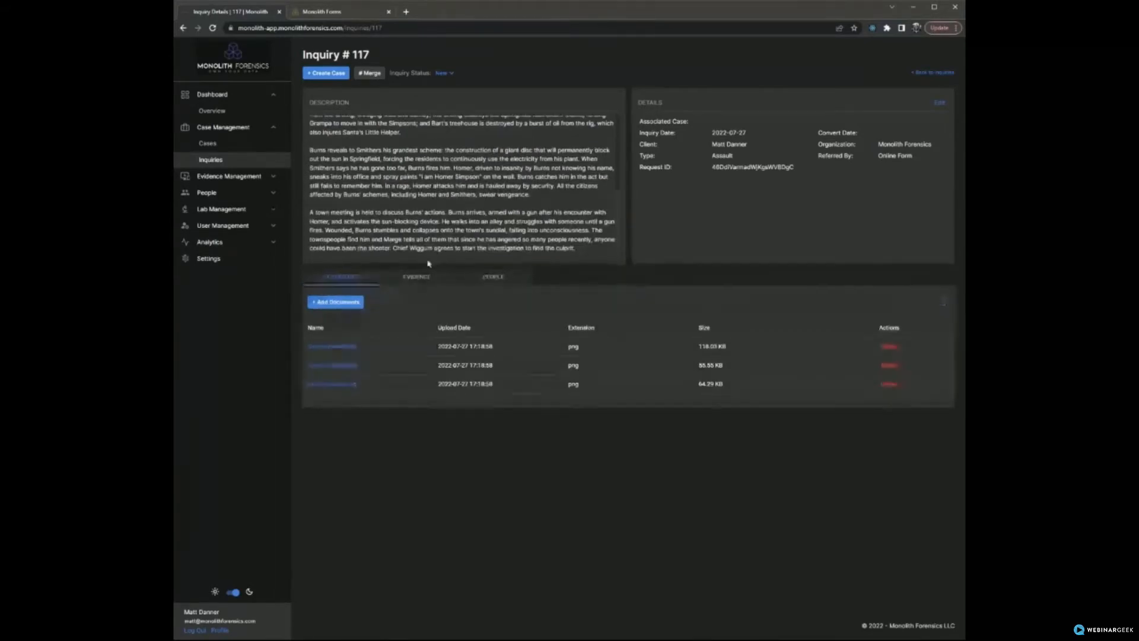
pyautogui.click(414, 278)
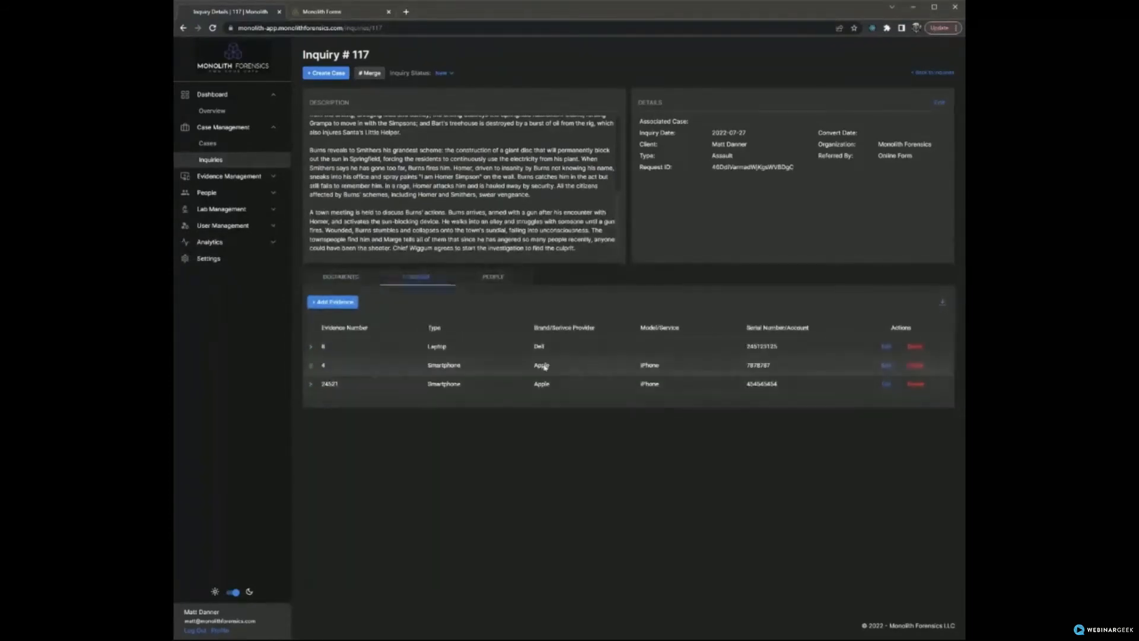
pyautogui.click(314, 349)
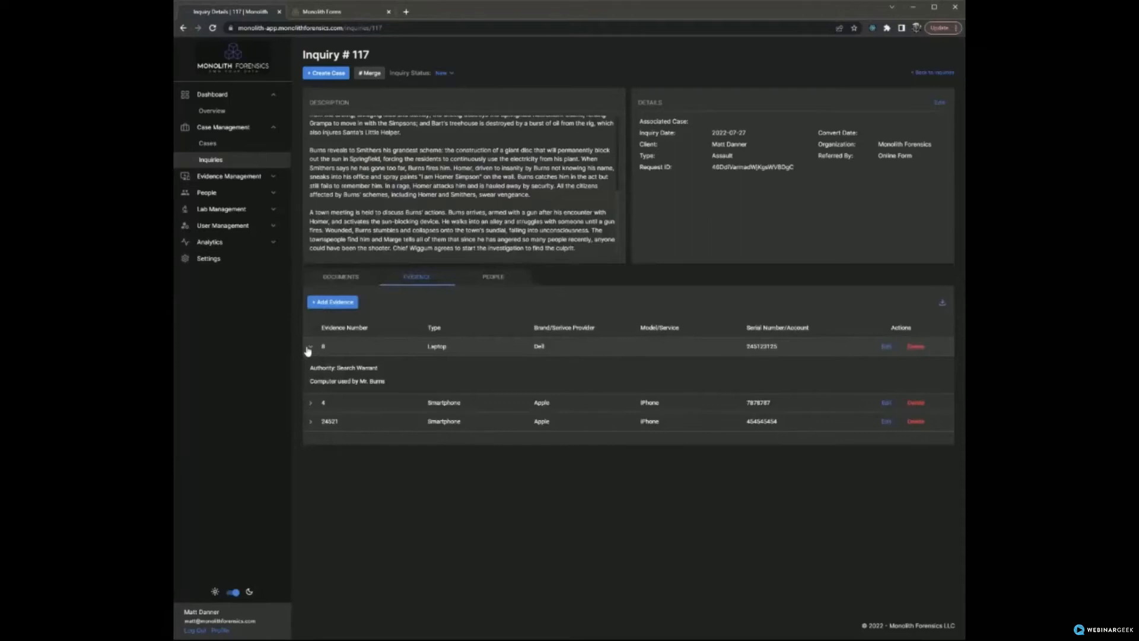
pyautogui.click(309, 349)
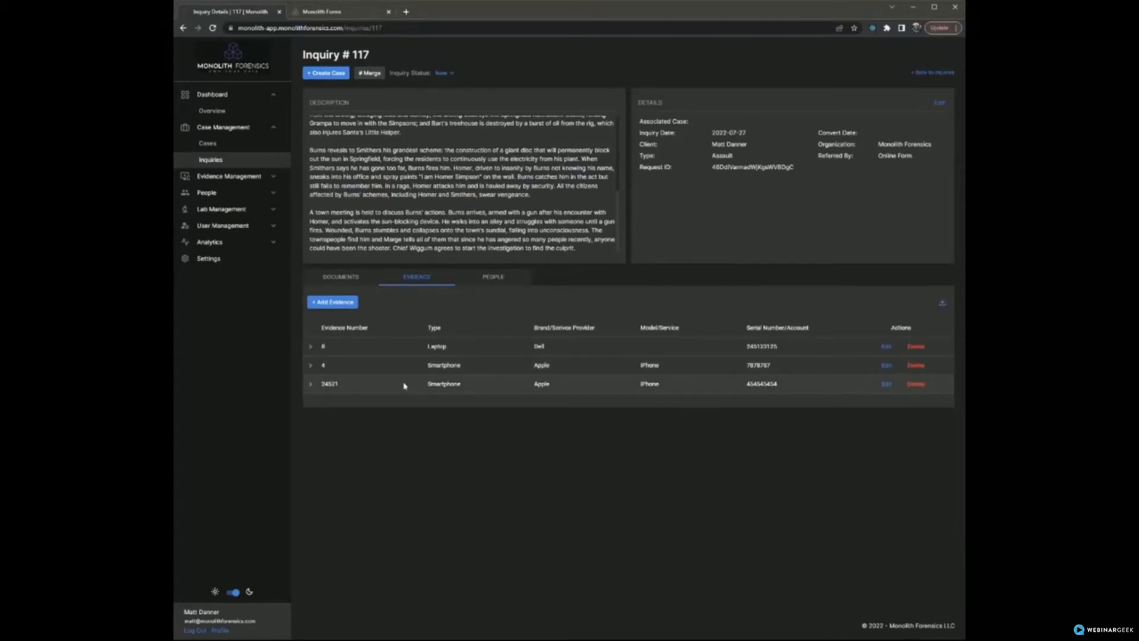
pyautogui.click(319, 368)
pyautogui.click(313, 368)
pyautogui.scroll(10, 463, 183)
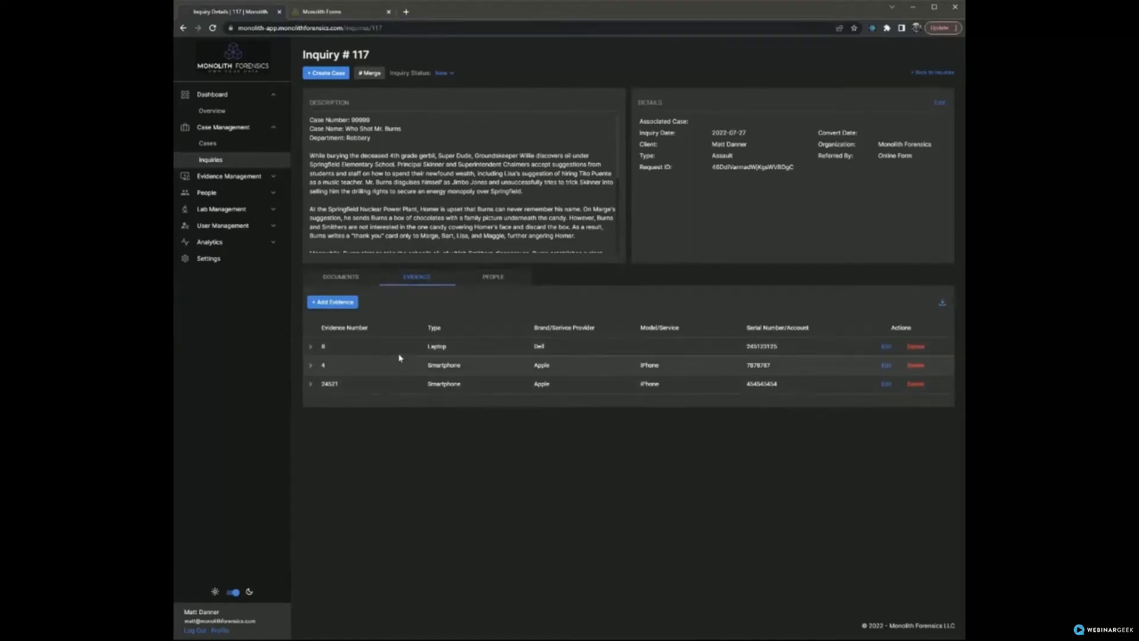
# Step: Create a case from the inquiry named "Mr. Burns | Teel Tech", with a case lead assigned and evidence received from "Case Agent"
pyautogui.click(325, 73)
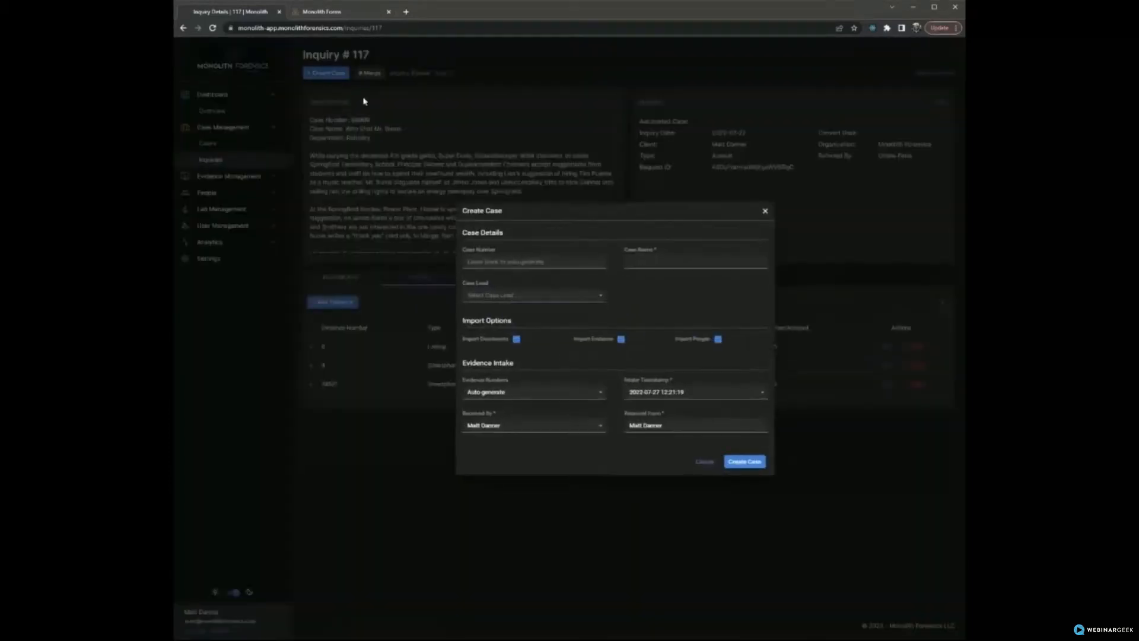
pyautogui.click(663, 263)
pyautogui.write('Mr. Burns | Teel Tech')
pyautogui.click(643, 298)
pyautogui.click(596, 297)
pyautogui.click(541, 364)
pyautogui.tripleClick(645, 425)
pyautogui.write('Case Agent')
pyautogui.press('Return')
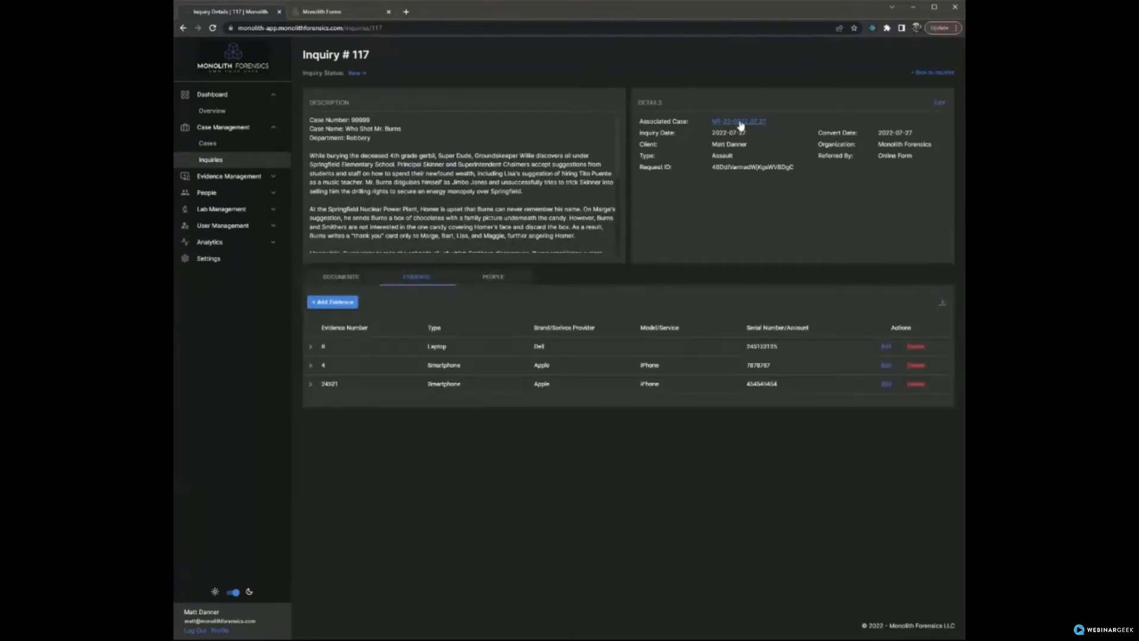
# Step: Open the case associated with the inquiry and read through its description
pyautogui.click(740, 123)
pyautogui.scroll(-3, 521, 300)
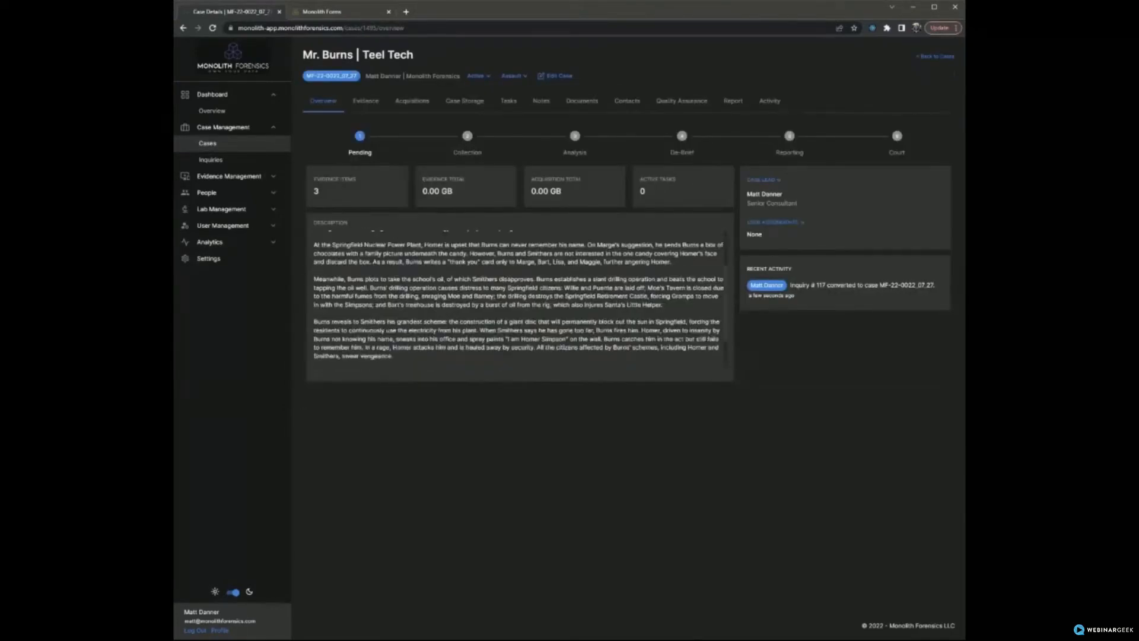
pyautogui.scroll(3, 520, 300)
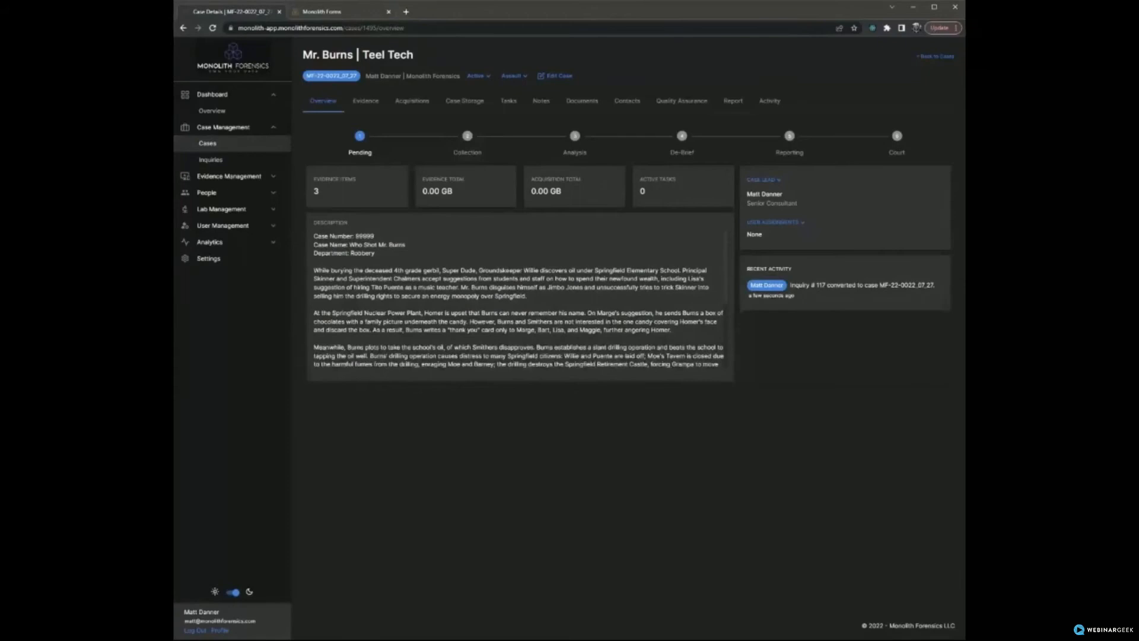
pyautogui.scroll(-3, 520, 299)
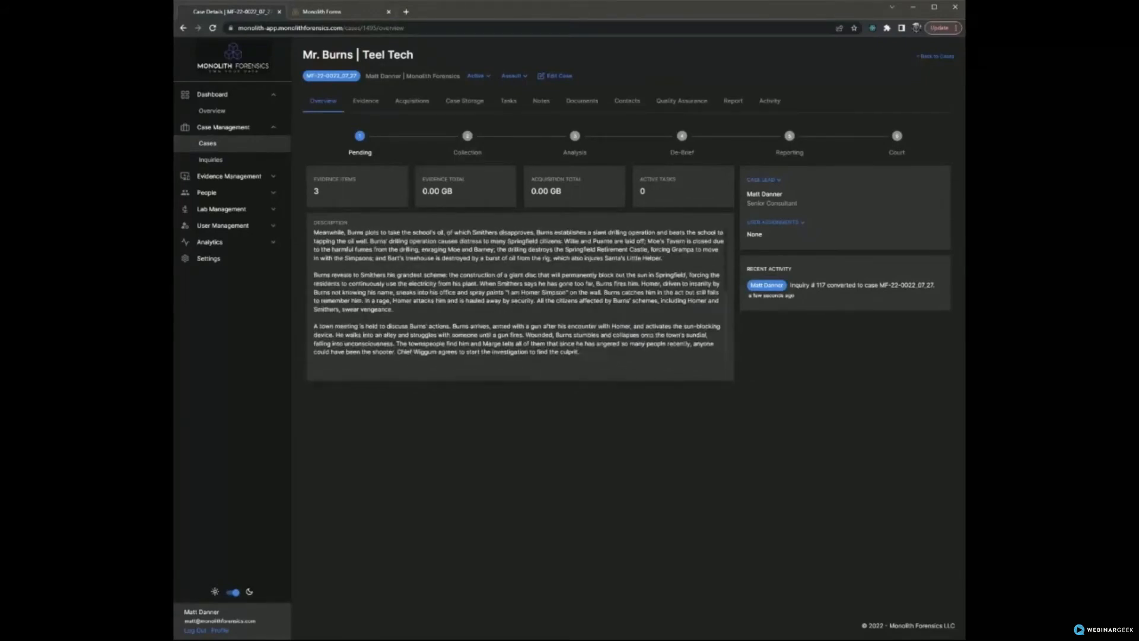
pyautogui.scroll(3, 520, 300)
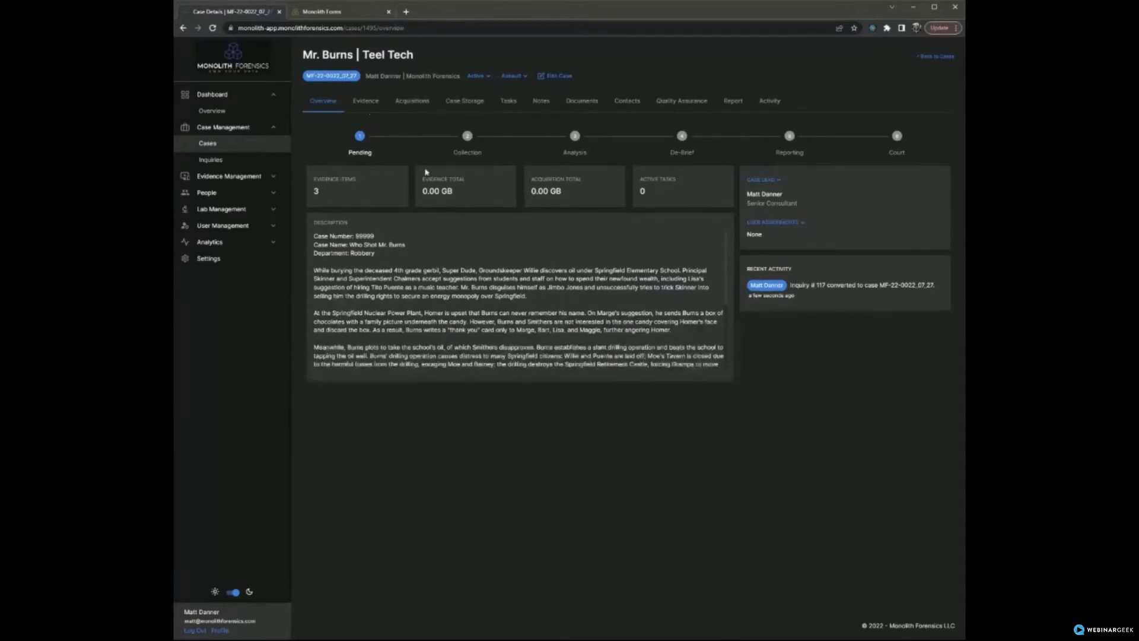
# Step: Examine the Dell laptop among the case's evidence and open its full record to check the chain of custody
pyautogui.click(365, 101)
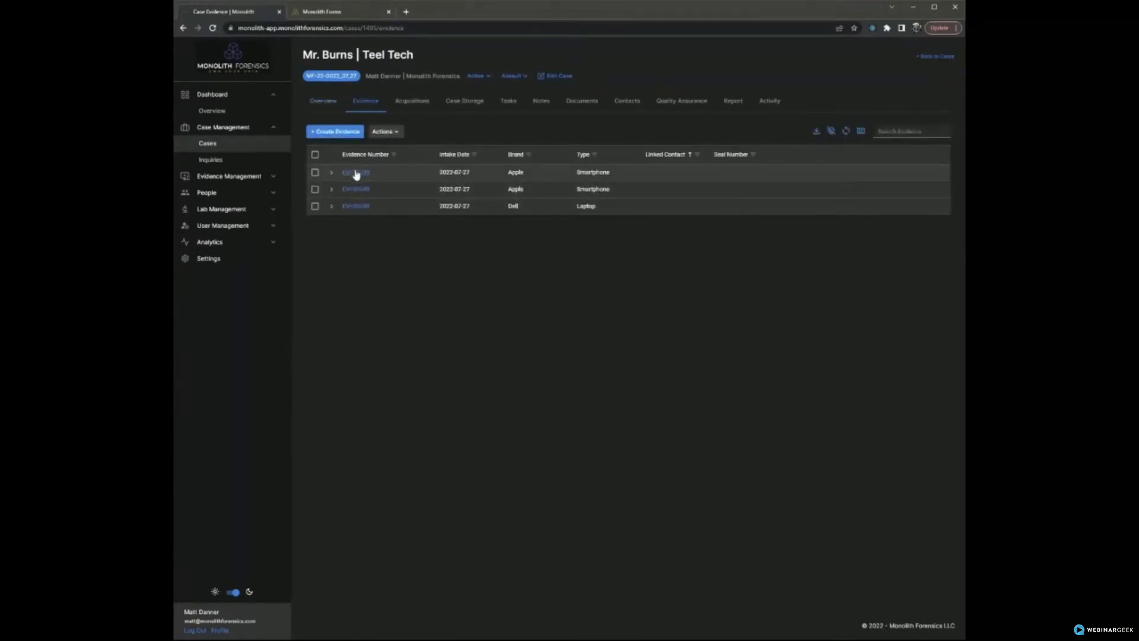
pyautogui.click(331, 206)
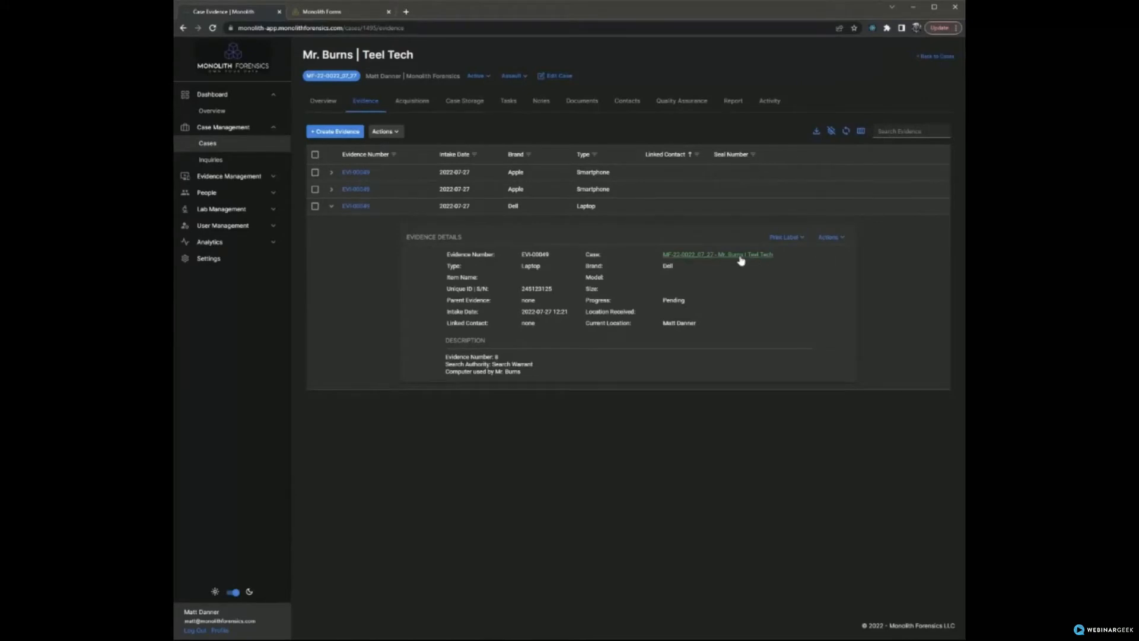
pyautogui.click(363, 207)
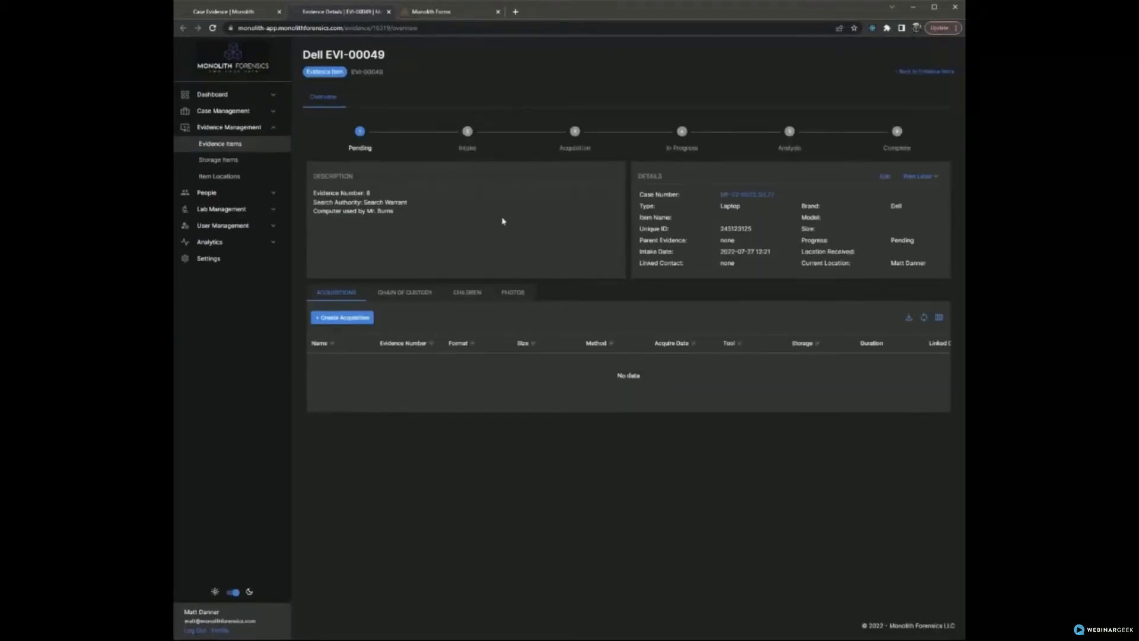
pyautogui.click(413, 296)
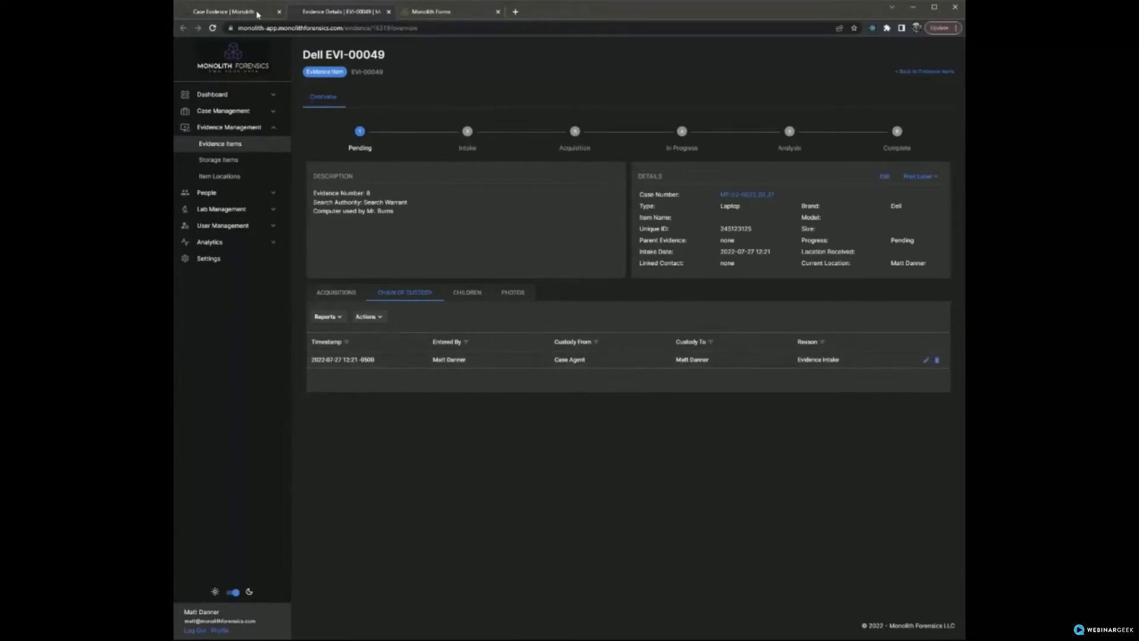
# Step: Return to the case, check its imported documents, and go back to its evidence list
pyautogui.click(235, 13)
pyautogui.click(331, 206)
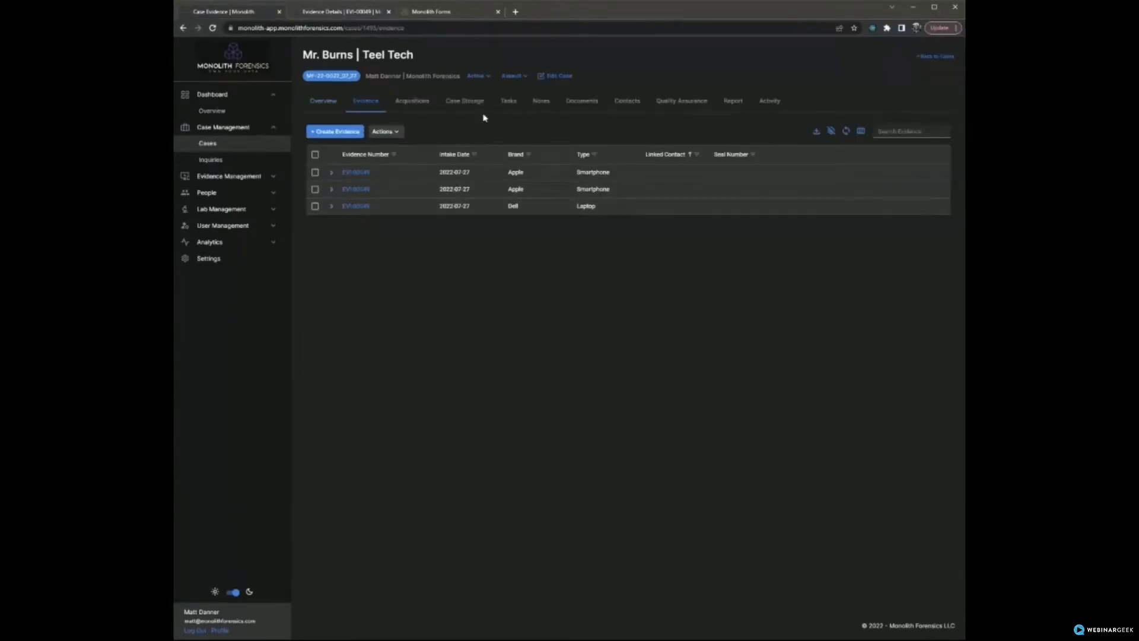
pyautogui.click(568, 105)
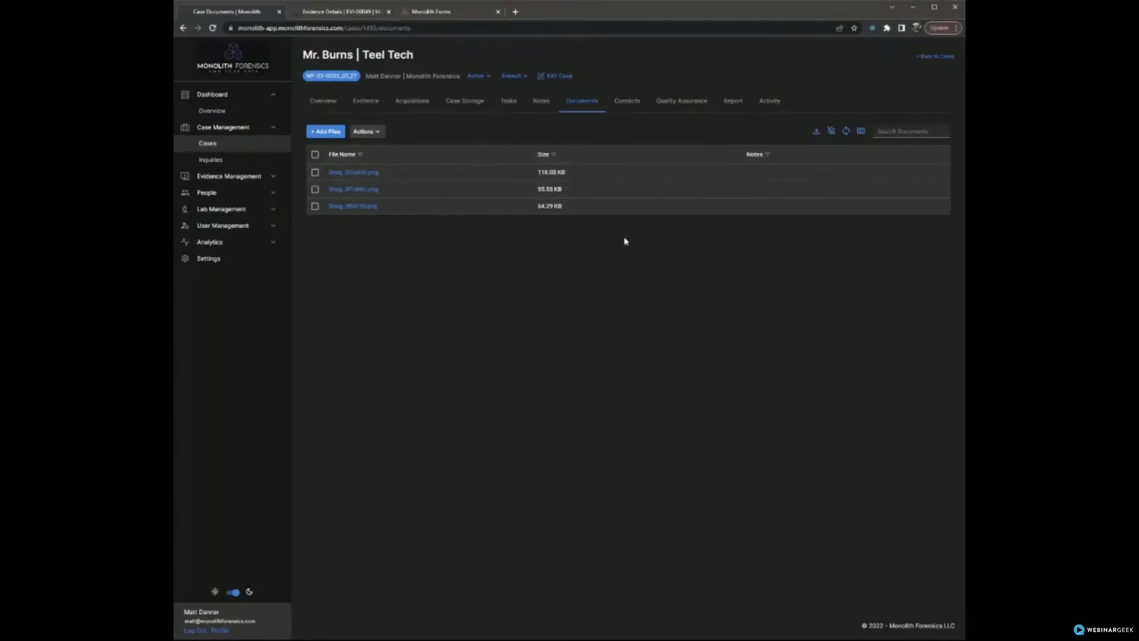
pyautogui.click(364, 105)
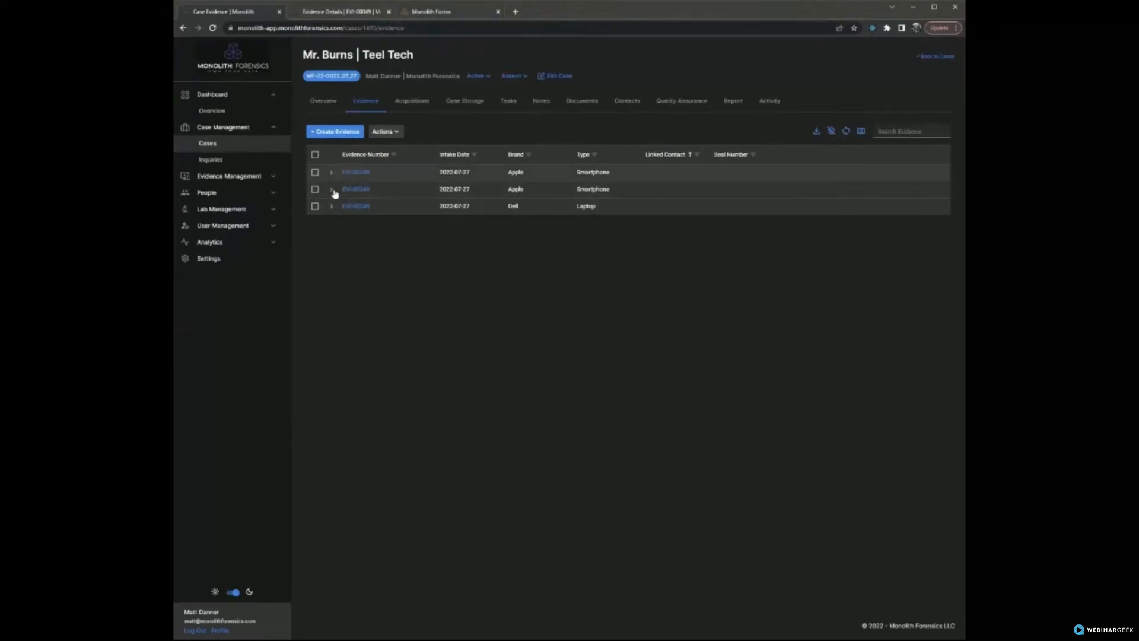
# Step: Open inquiry 115 from the inquiries list
pyautogui.click(224, 161)
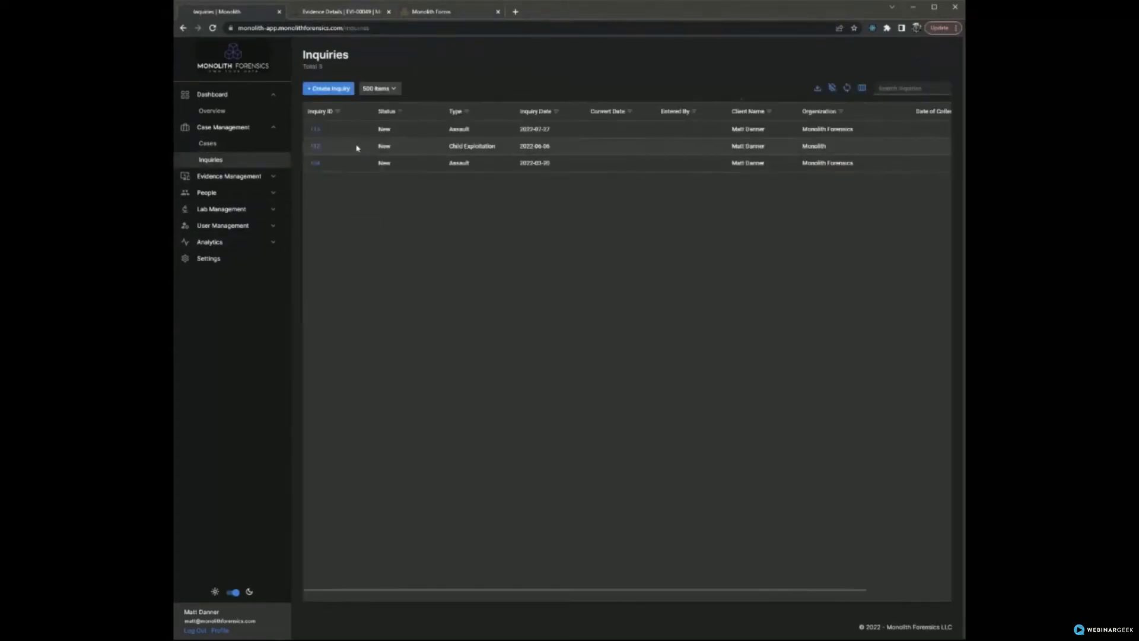
pyautogui.click(315, 129)
pyautogui.click(326, 72)
pyautogui.click(657, 262)
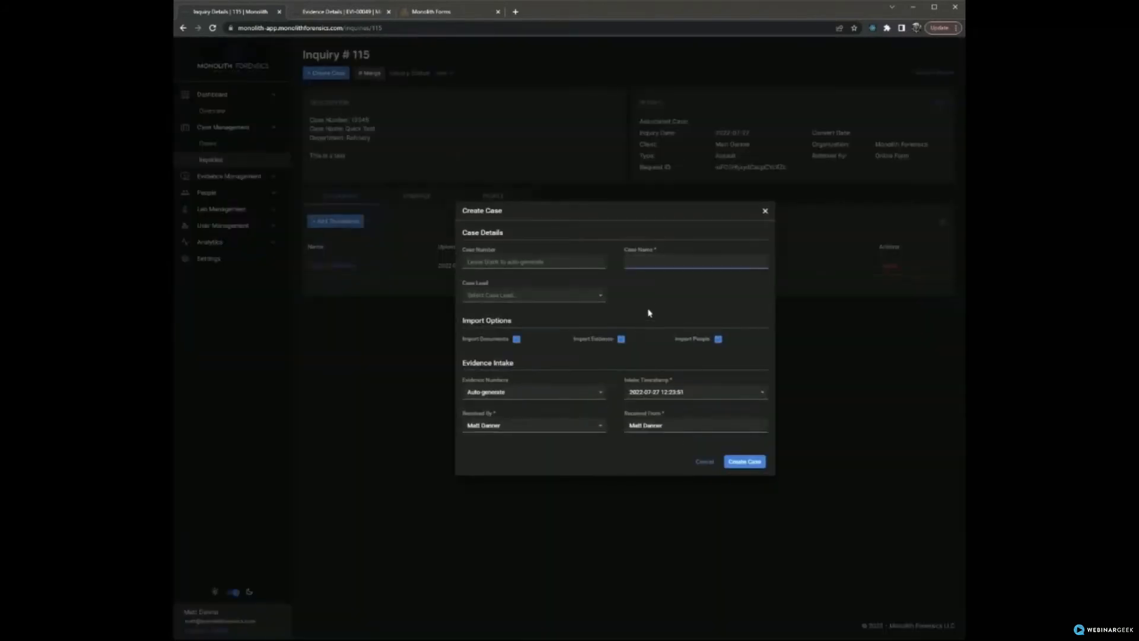
pyautogui.click(704, 462)
# Step: View the evidence submitted with inquiry 115, then return to the Mr. Burns case's evidence list
pyautogui.click(422, 199)
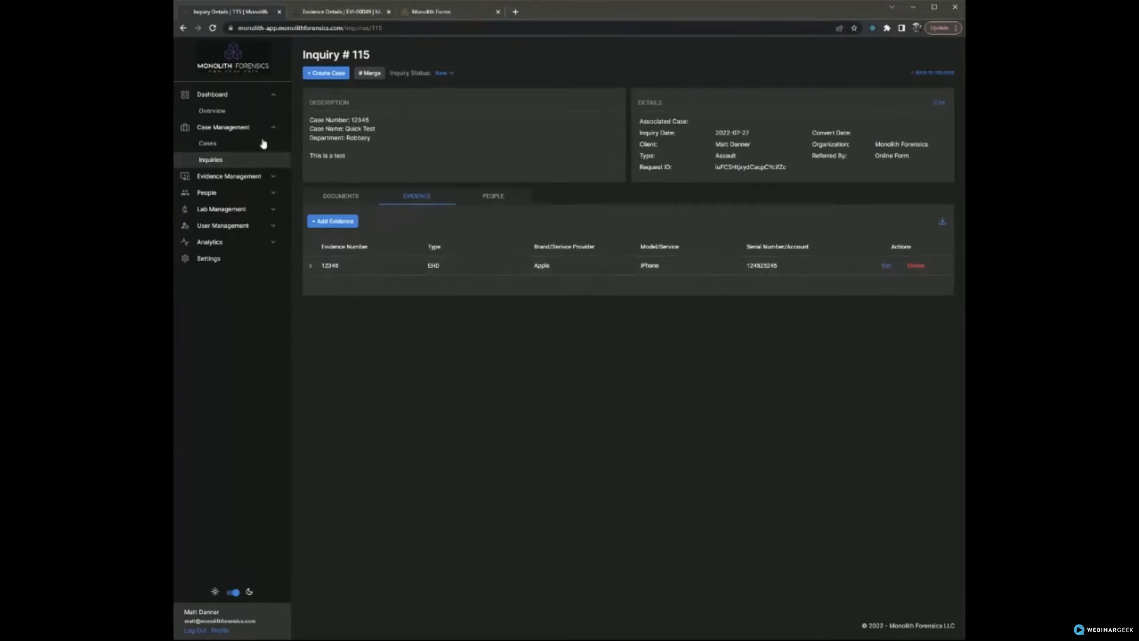
pyautogui.click(183, 28)
pyautogui.click(182, 28)
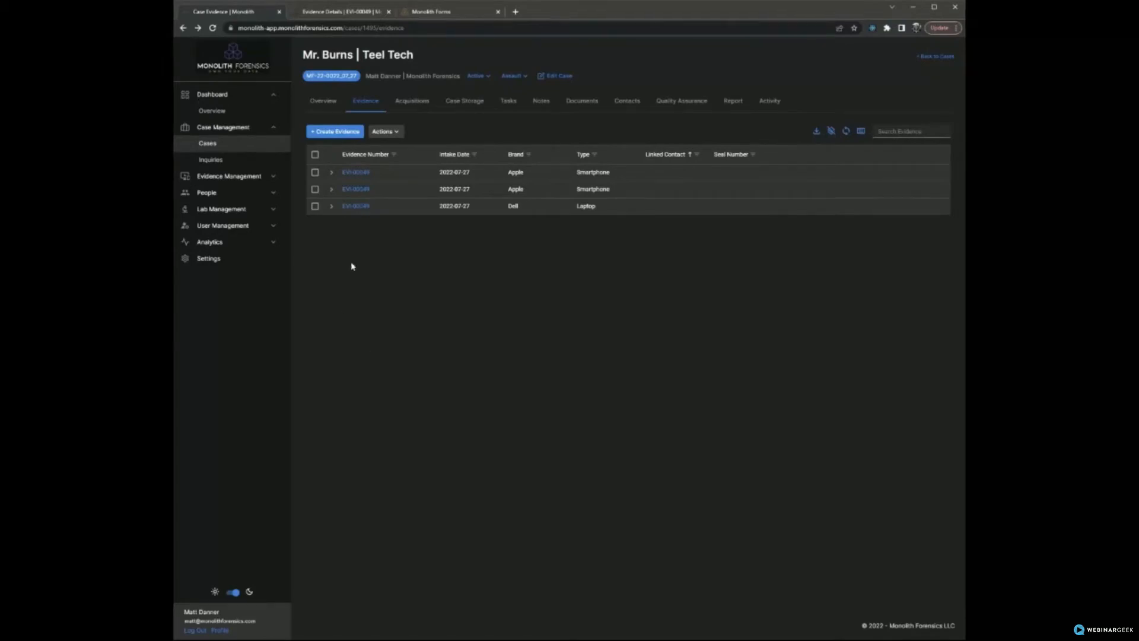
# Step: Look over the Dell laptop's evidence details and the case's acquisitions, ending on the evidence list
pyautogui.click(331, 206)
pyautogui.click(333, 207)
pyautogui.click(412, 101)
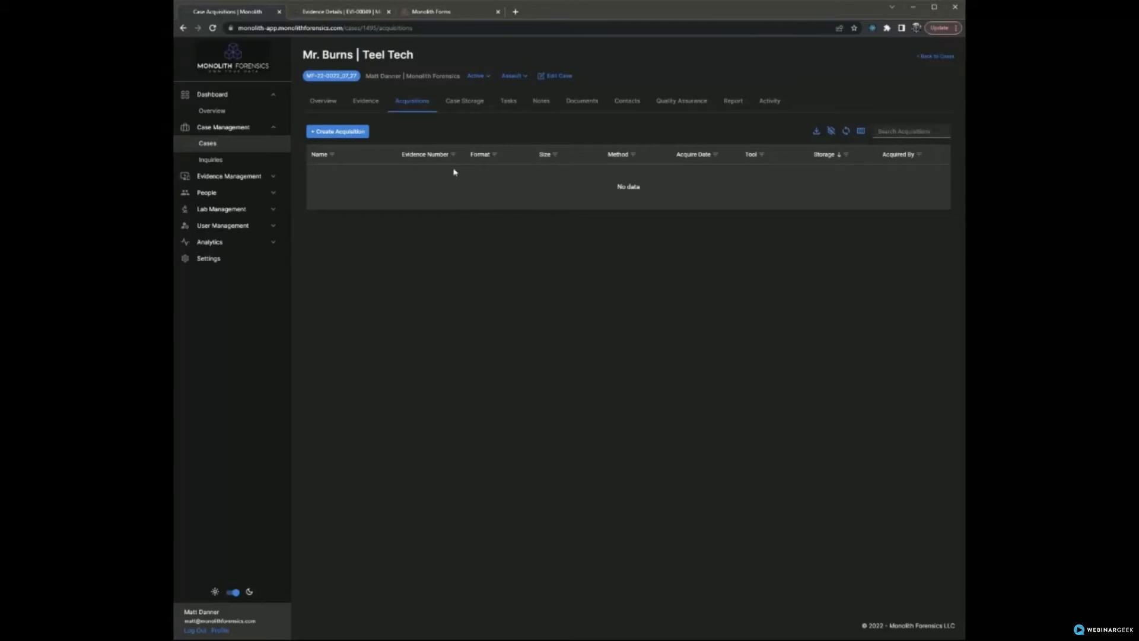
pyautogui.click(374, 107)
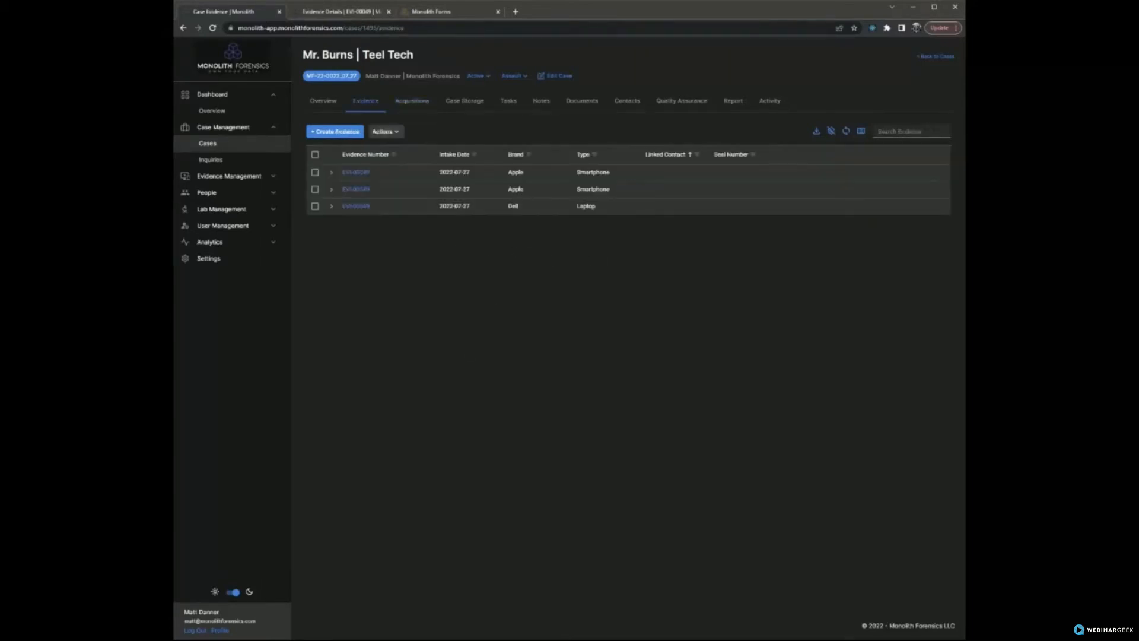
# Step: Switch to the PowerPoint slide show and advance to the "Case Reporting for DF Labs" slide
pyautogui.hotkey('alt', 'Tab')
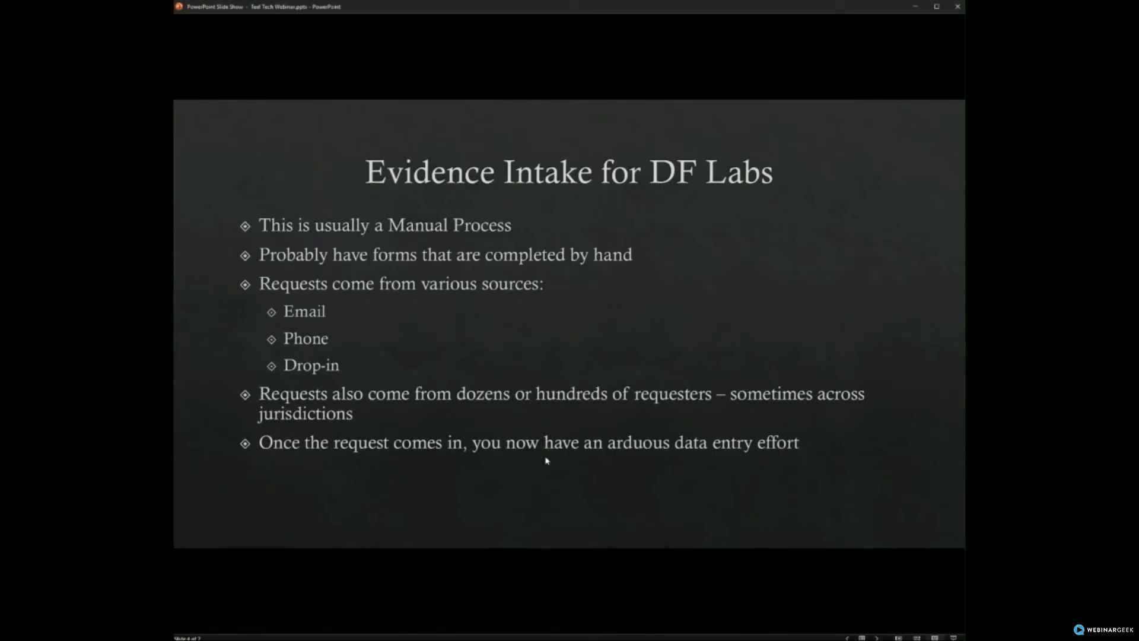
pyautogui.click(501, 518)
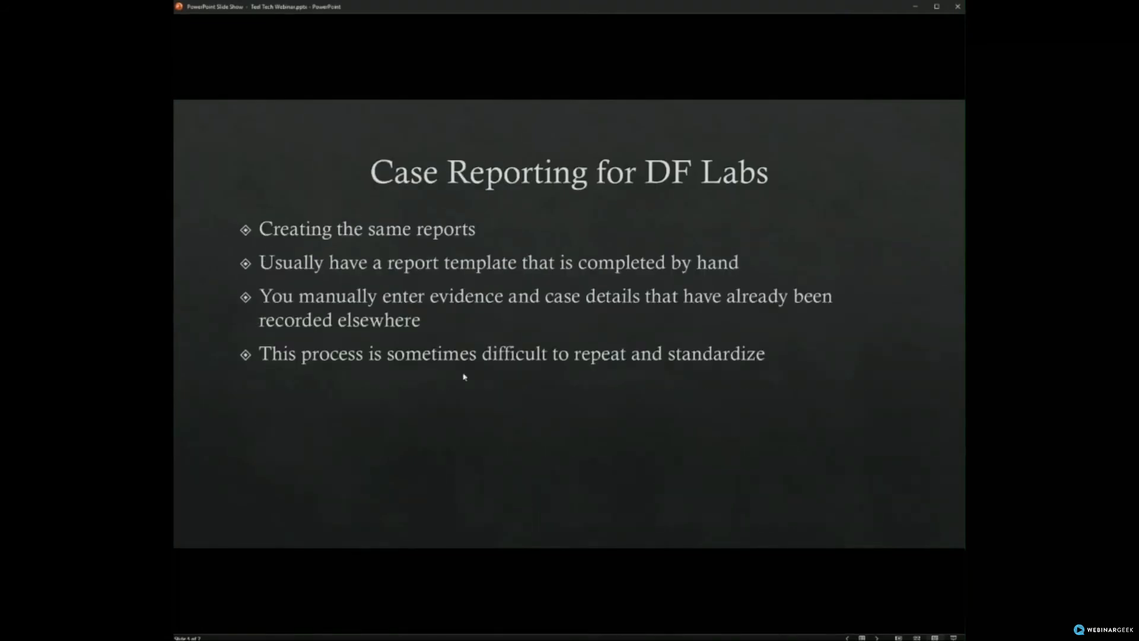
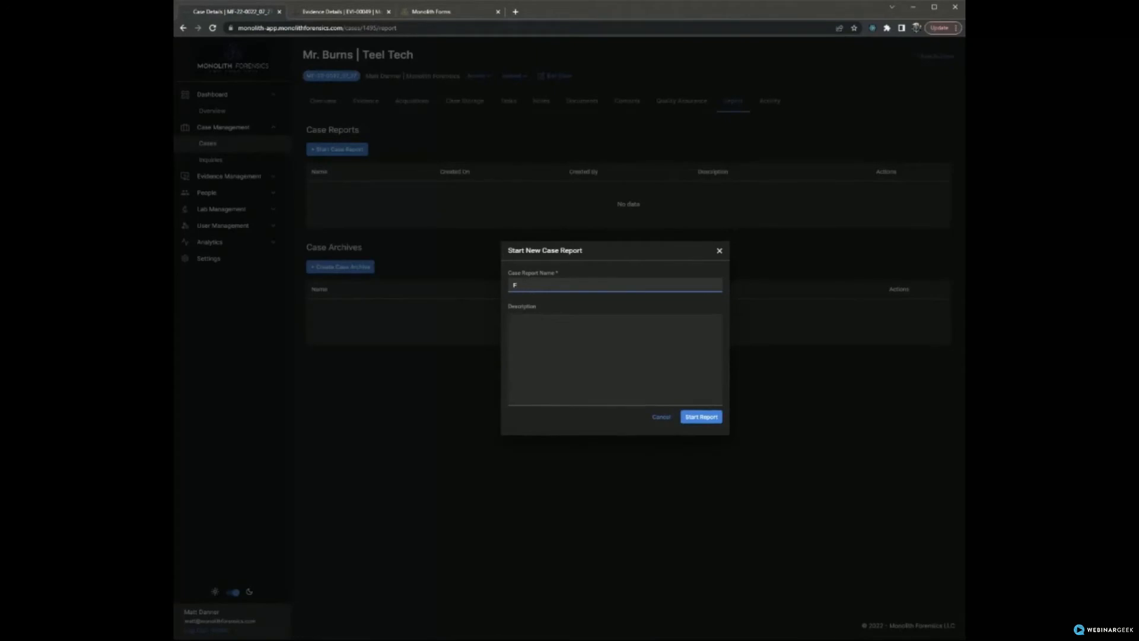
# Step: Start a new case report named "First Report" with the description "Description"
pyautogui.press('Tab')
pyautogui.write('iption')
pyautogui.click(700, 416)
pyautogui.write('Descr')
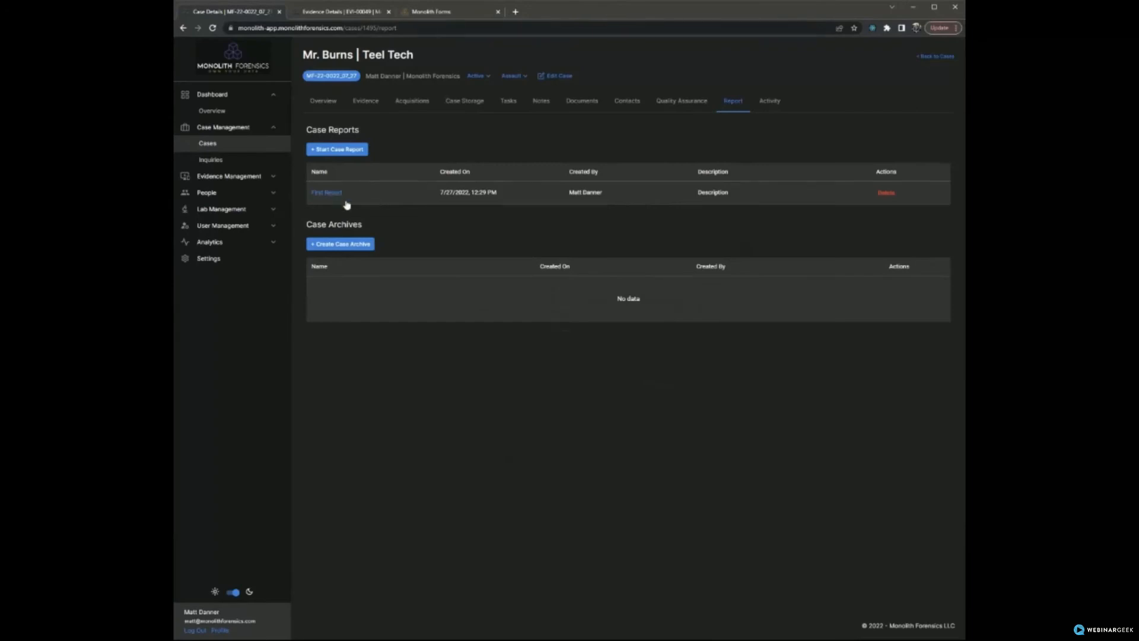
# Step: Open First Report and look over the options of its Case Summary section
pyautogui.click(319, 190)
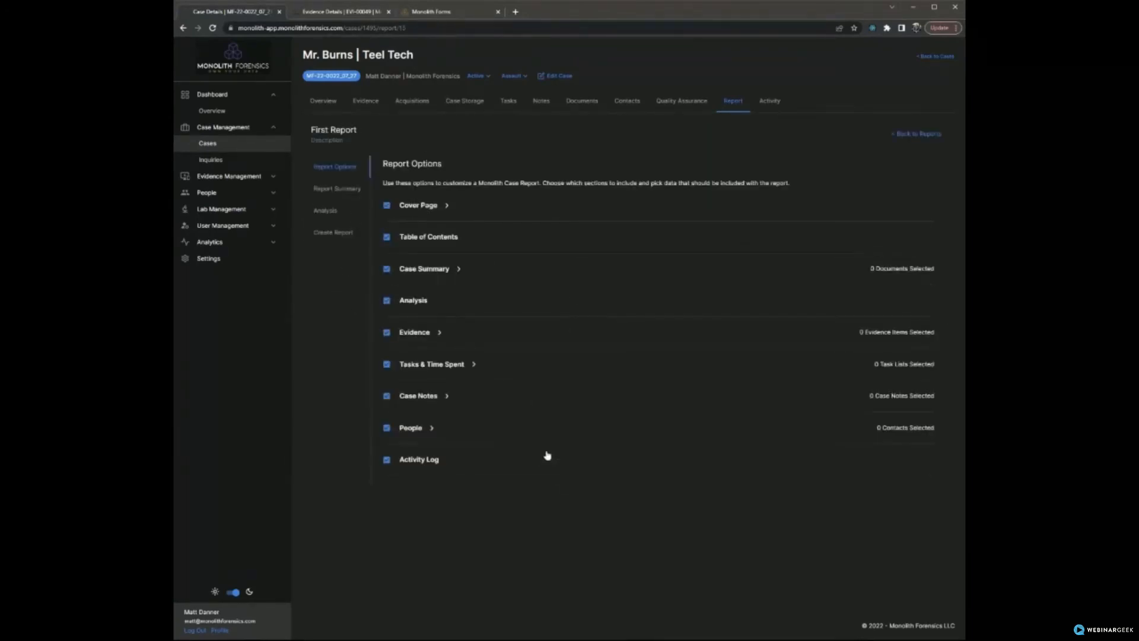
pyautogui.click(457, 270)
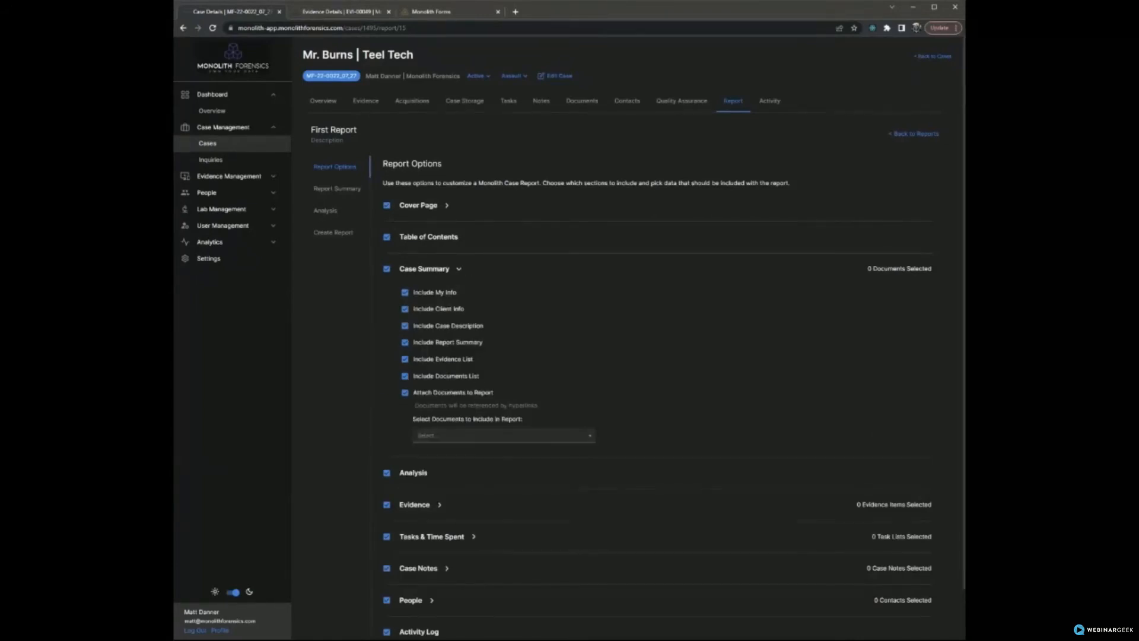
pyautogui.click(458, 270)
# Step: Include both Apple smartphones and the Dell laptop in the report's Evidence section
pyautogui.click(439, 332)
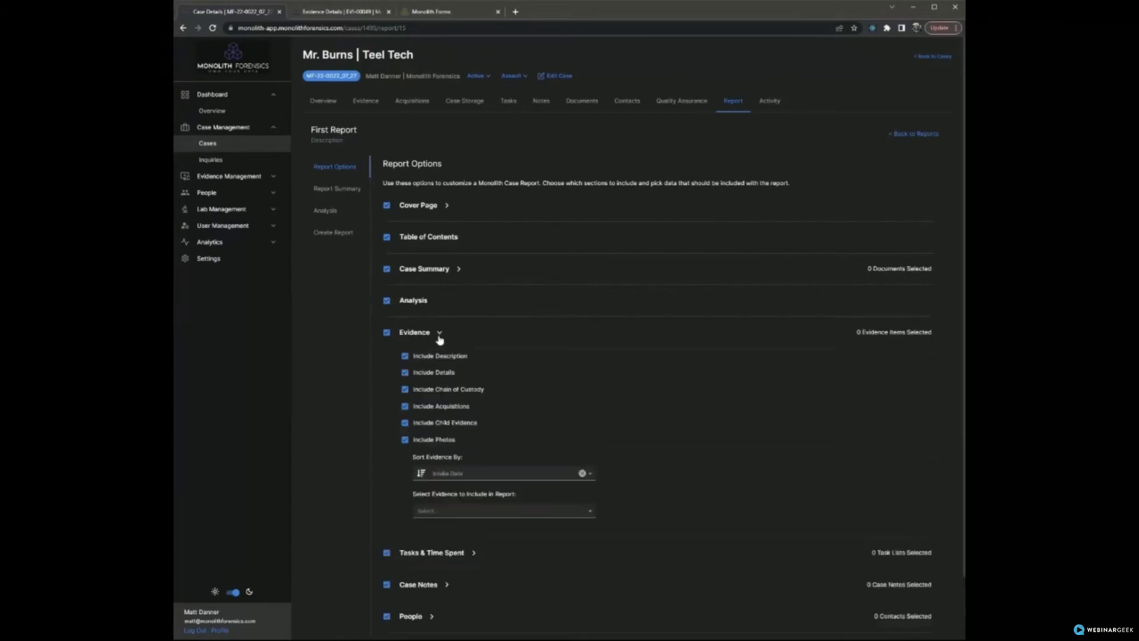
pyautogui.scroll(-2, 486, 424)
pyautogui.scroll(2, 483, 423)
pyautogui.click(458, 269)
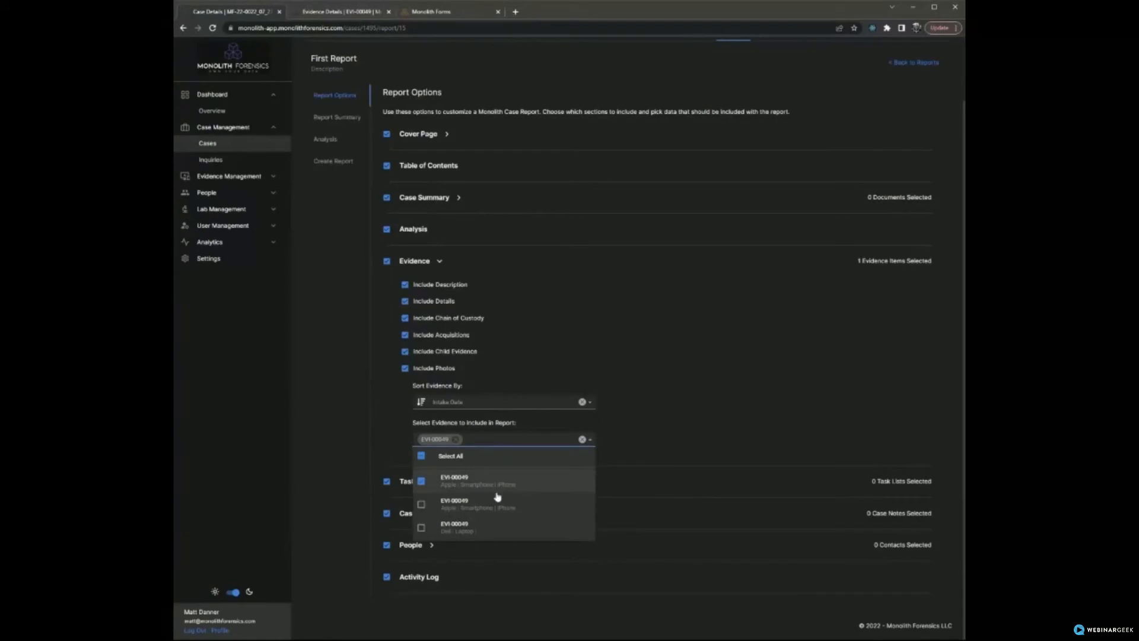
pyautogui.click(475, 503)
pyautogui.click(489, 527)
pyautogui.click(317, 426)
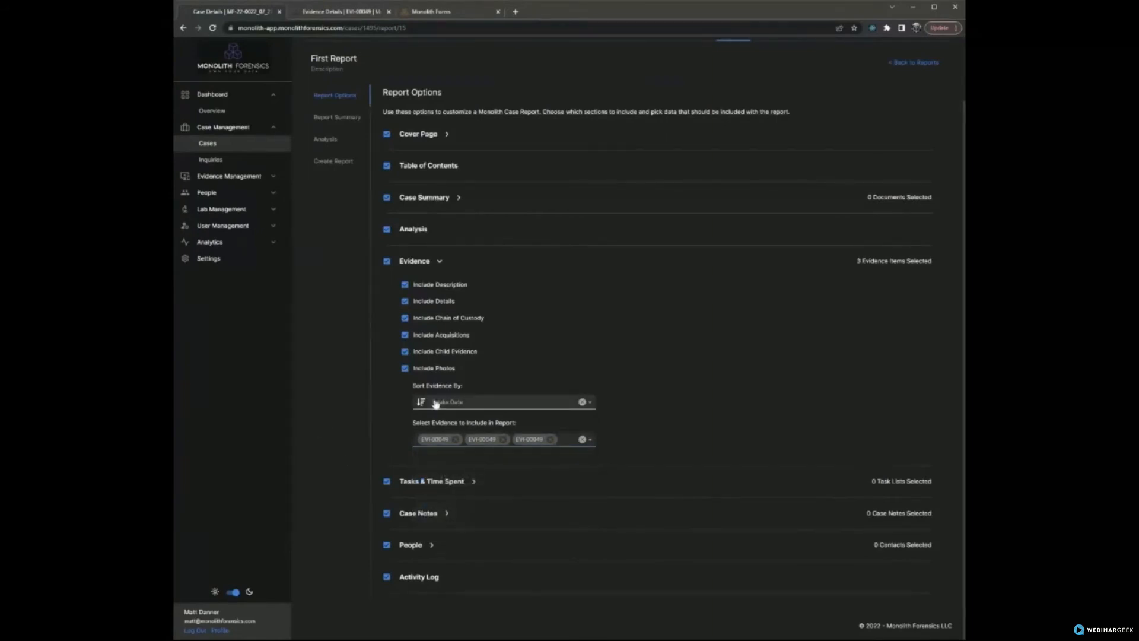
# Step: Exclude the Tasks & Time Spent and Case Notes sections from the report
pyautogui.click(387, 481)
pyautogui.click(387, 513)
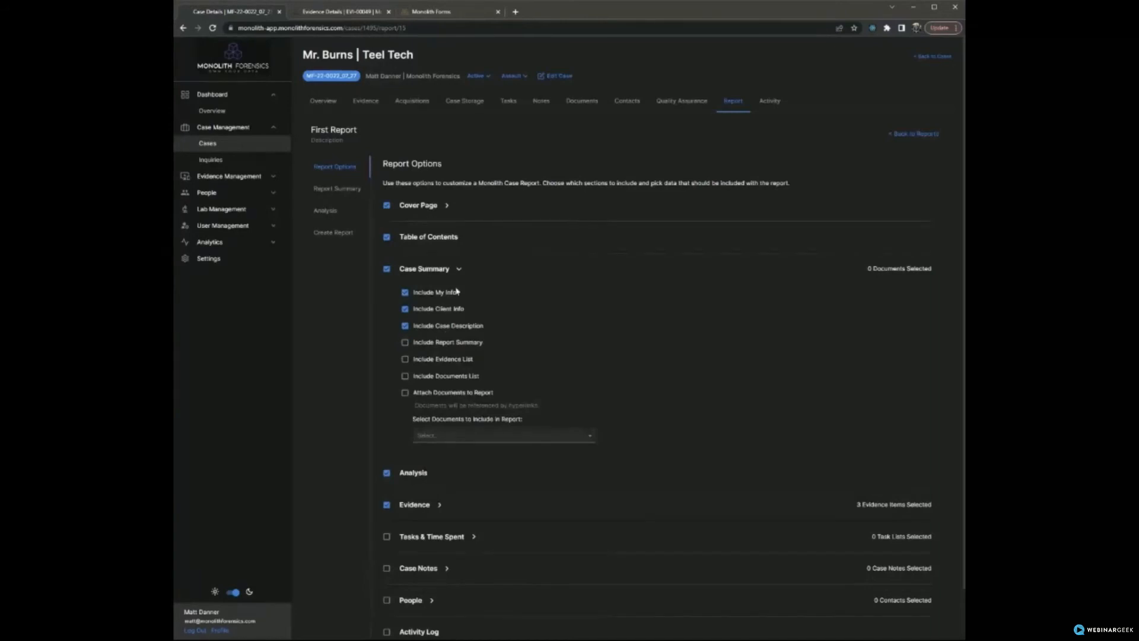
# Step: Collapse the Case Summary options and open the Analysis narrative of First Report
pyautogui.click(415, 270)
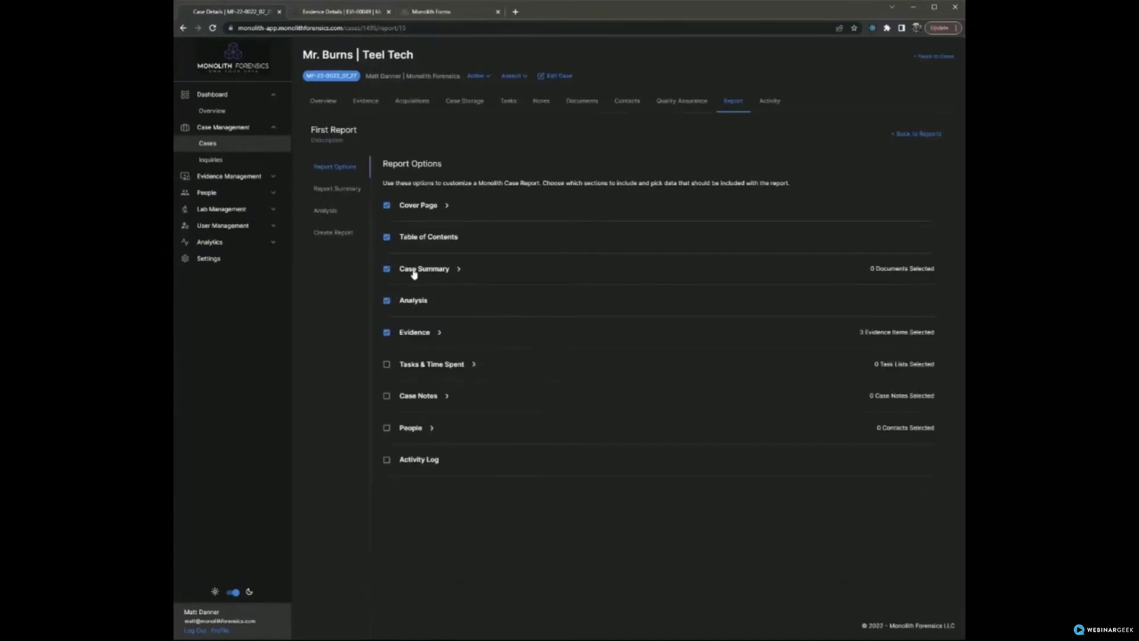
pyautogui.click(333, 218)
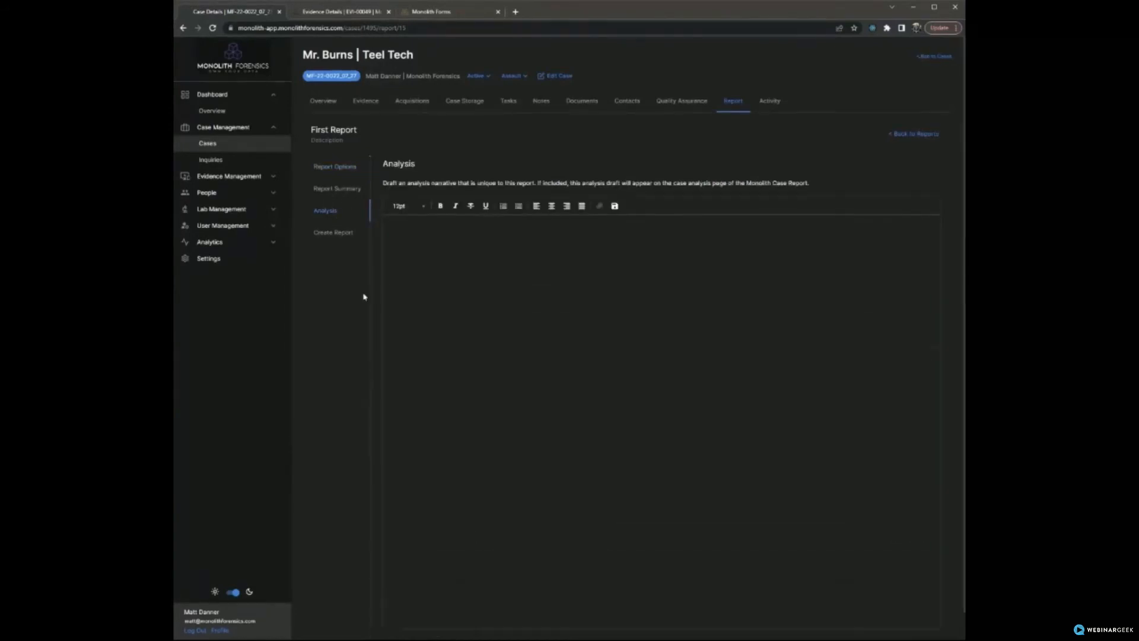
pyautogui.scroll(-1, 629, 385)
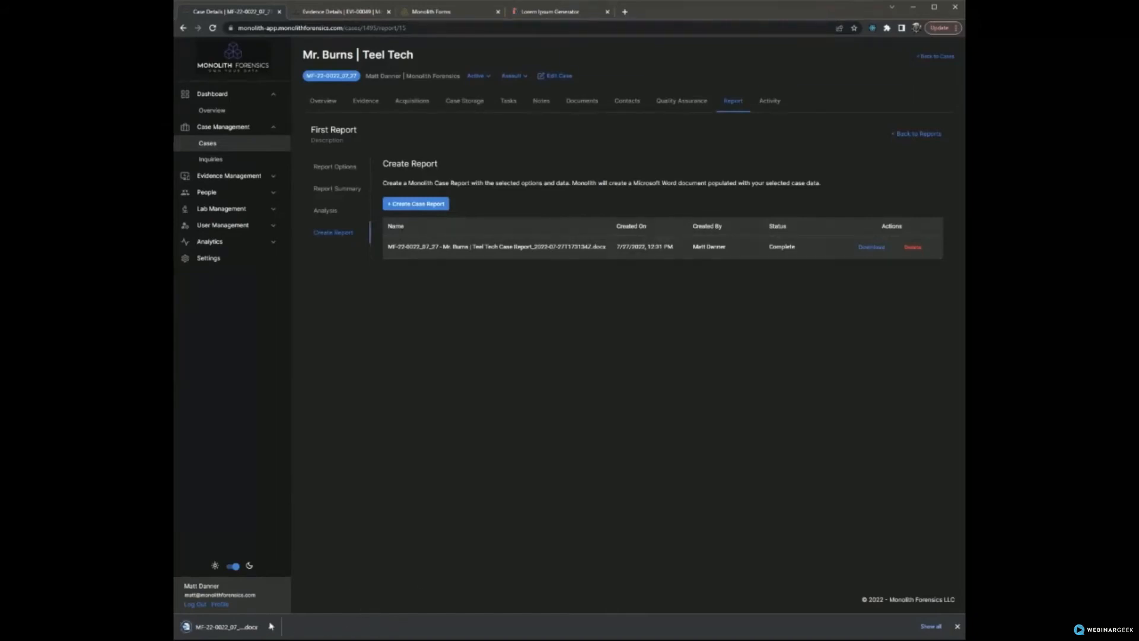
# Step: Open the downloaded case report document in Word and check its cover page and table of contents
pyautogui.click(216, 620)
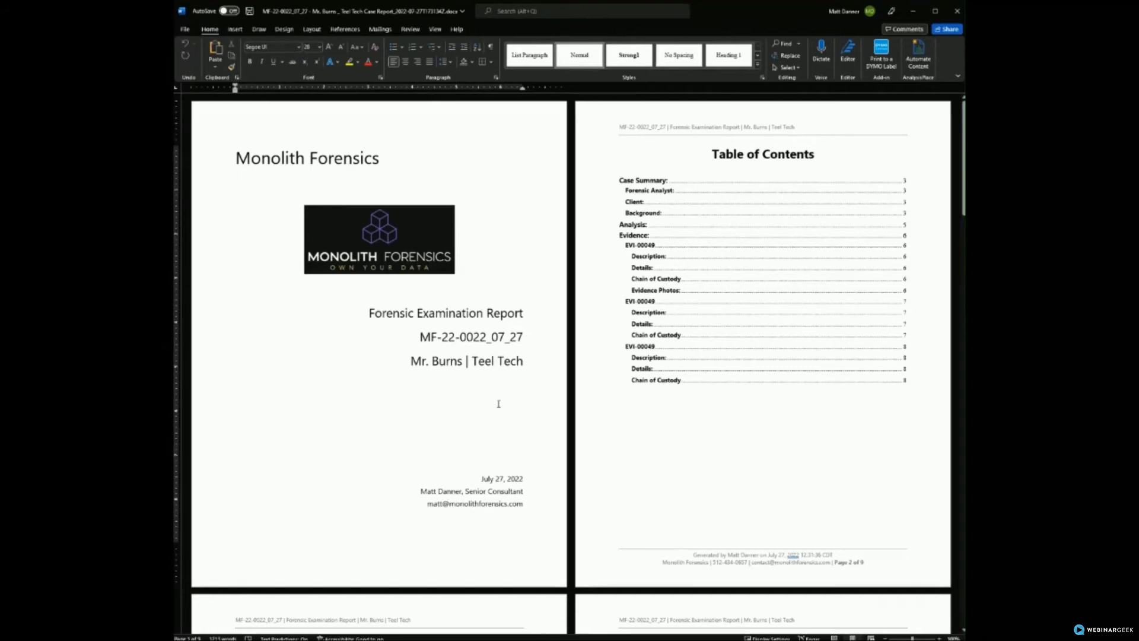
pyautogui.click(511, 362)
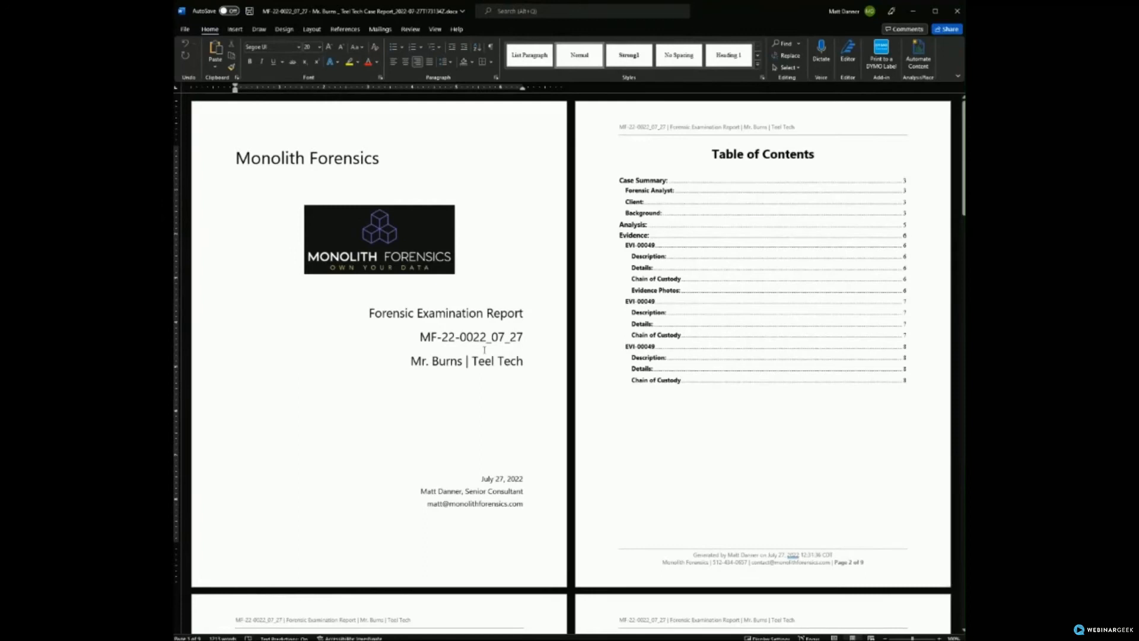
pyautogui.click(683, 262)
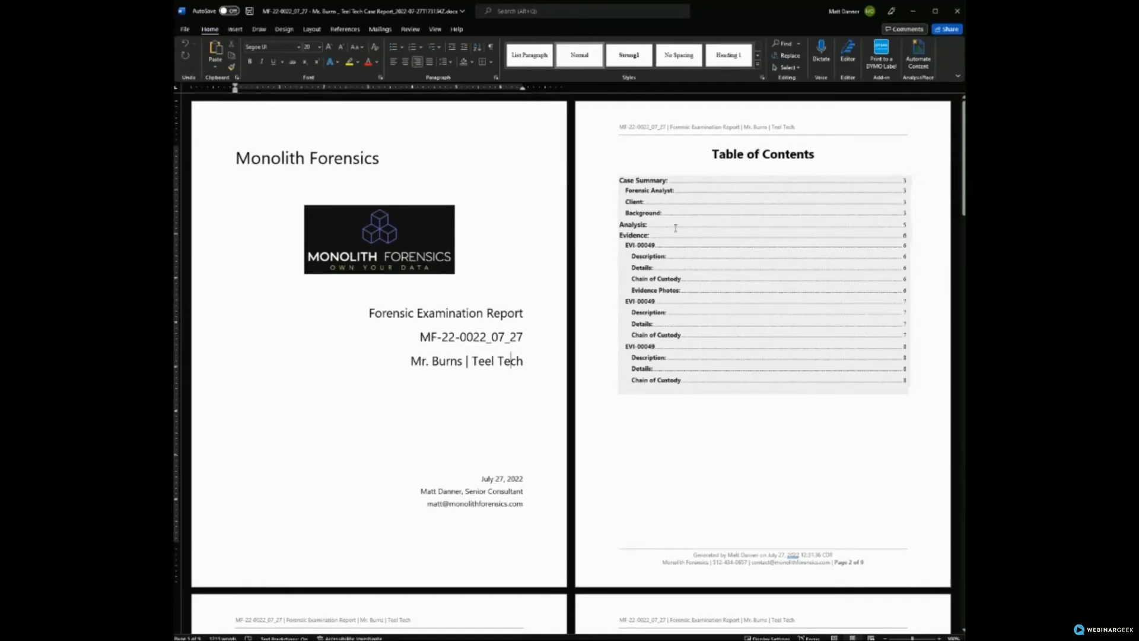
# Step: Review the report's Case Summary section, covering the forensic analyst details, client details and background narrative
pyautogui.scroll(-4, 586, 478)
pyautogui.scroll(-10, 586, 477)
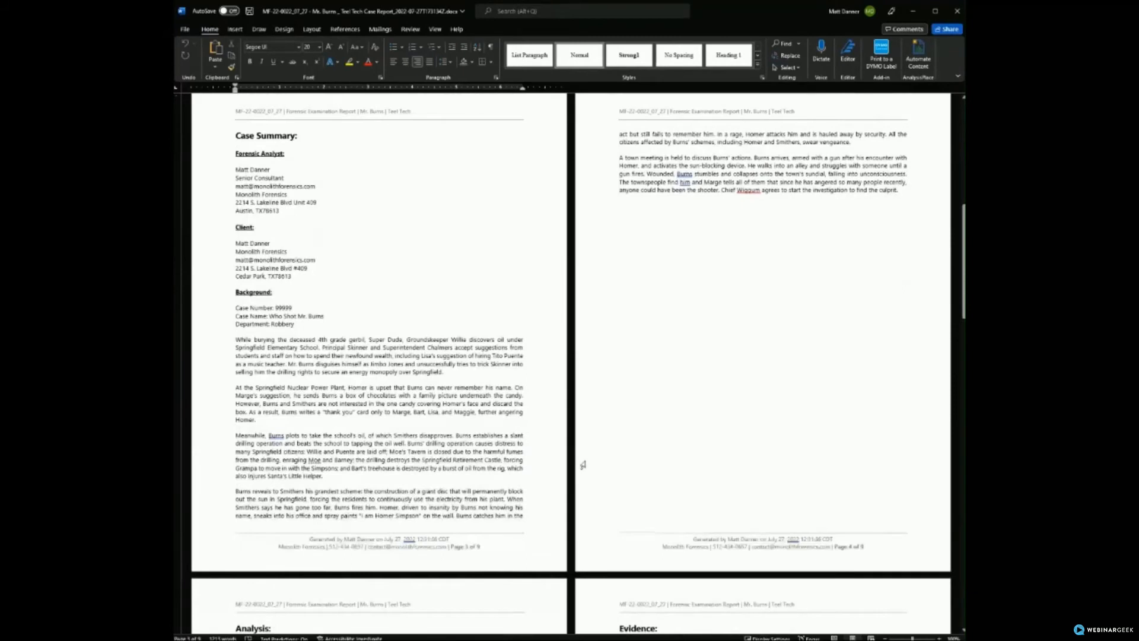
pyautogui.scroll(1, 583, 465)
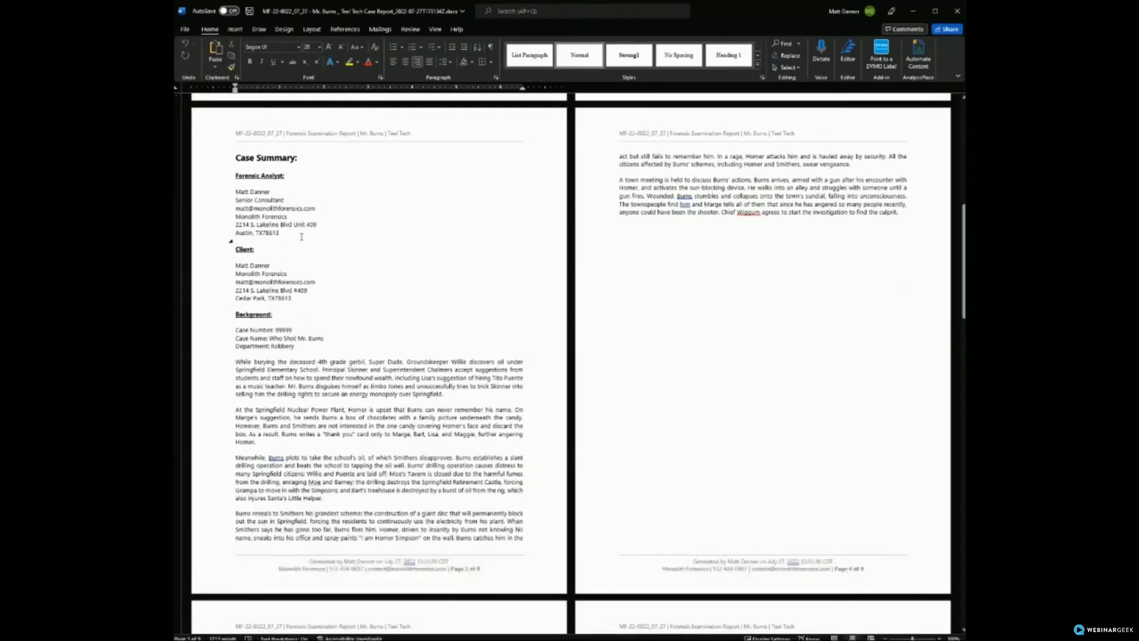
pyautogui.moveTo(290, 231); pyautogui.dragTo(216, 195)
pyautogui.click(270, 249)
pyautogui.moveTo(302, 296); pyautogui.dragTo(236, 265)
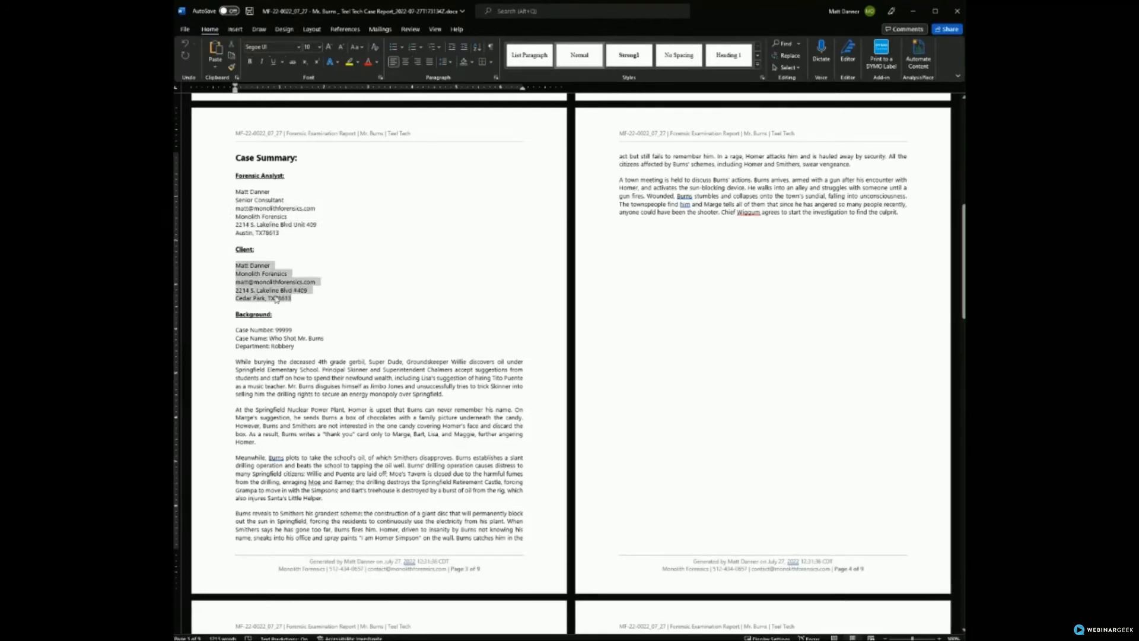
pyautogui.click(317, 346)
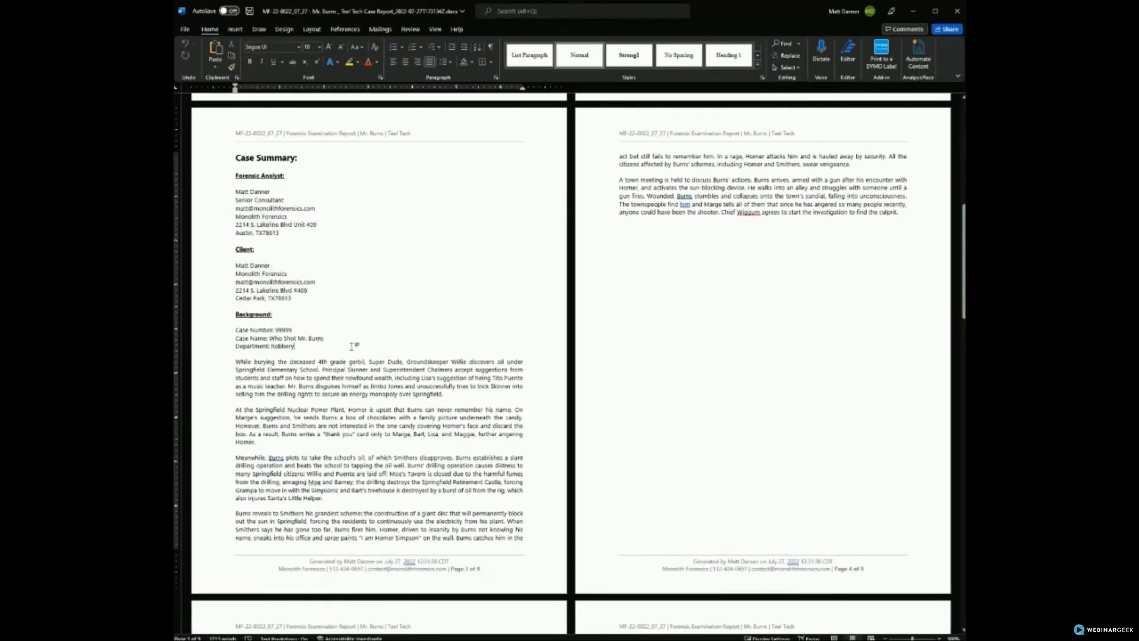
pyautogui.moveTo(913, 210); pyautogui.dragTo(640, 158)
pyautogui.click(467, 347)
pyautogui.scroll(-1, 467, 369)
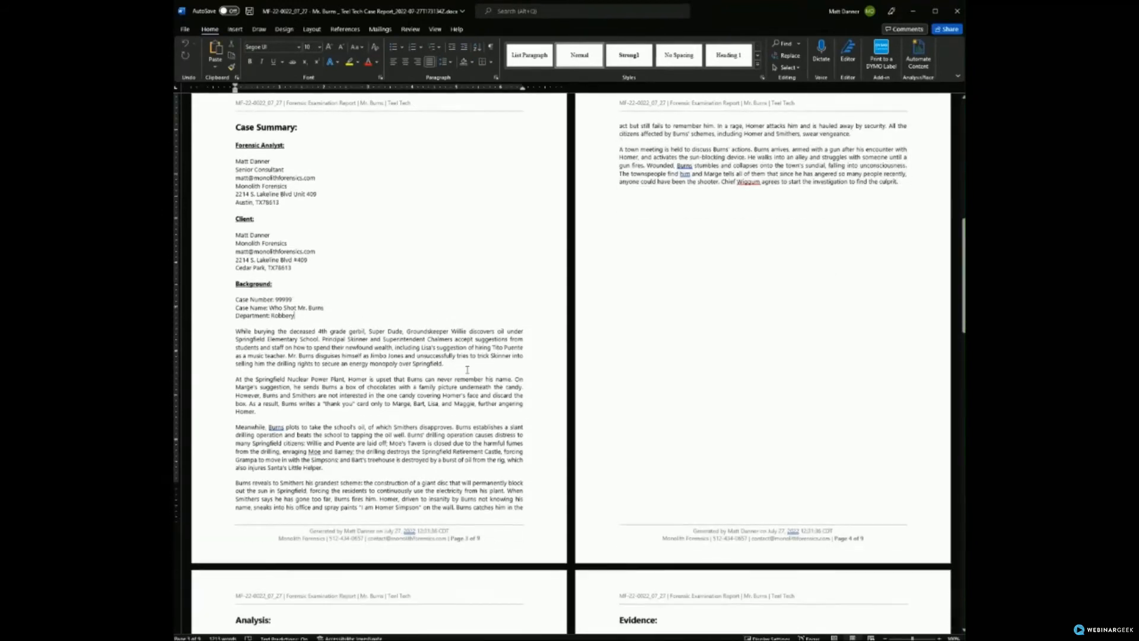
# Step: Review the narrative text in the report's Analysis section
pyautogui.scroll(-3, 467, 369)
pyautogui.scroll(-4, 467, 369)
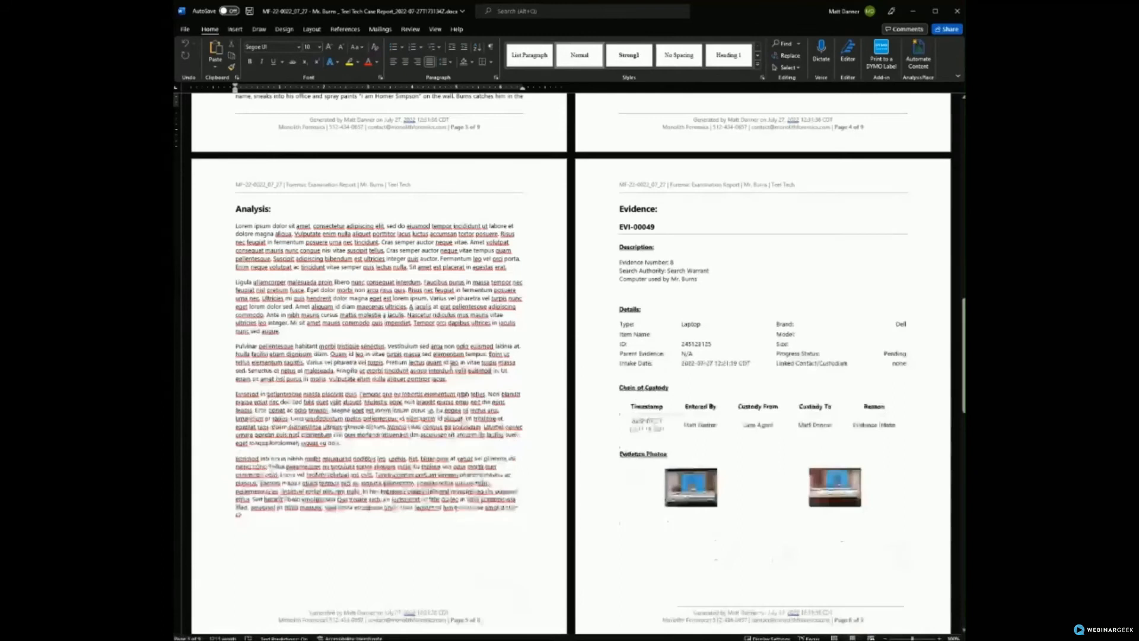
pyautogui.scroll(-1, 332, 513)
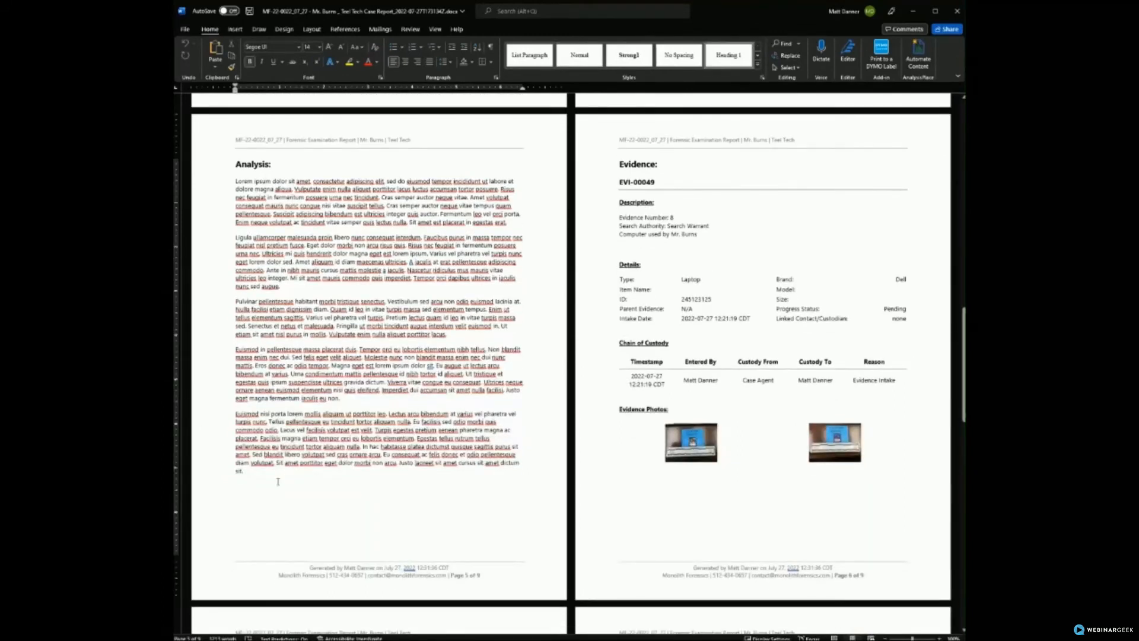
pyautogui.moveTo(277, 481); pyautogui.dragTo(235, 179)
pyautogui.click(308, 239)
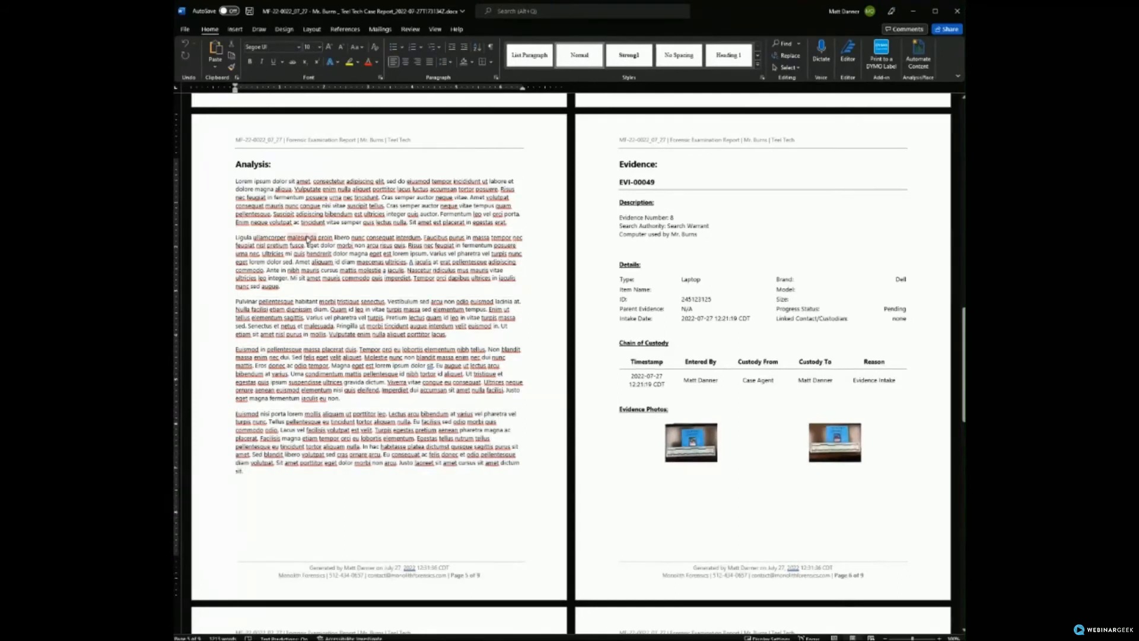
pyautogui.rightClick(308, 239)
pyautogui.click(455, 293)
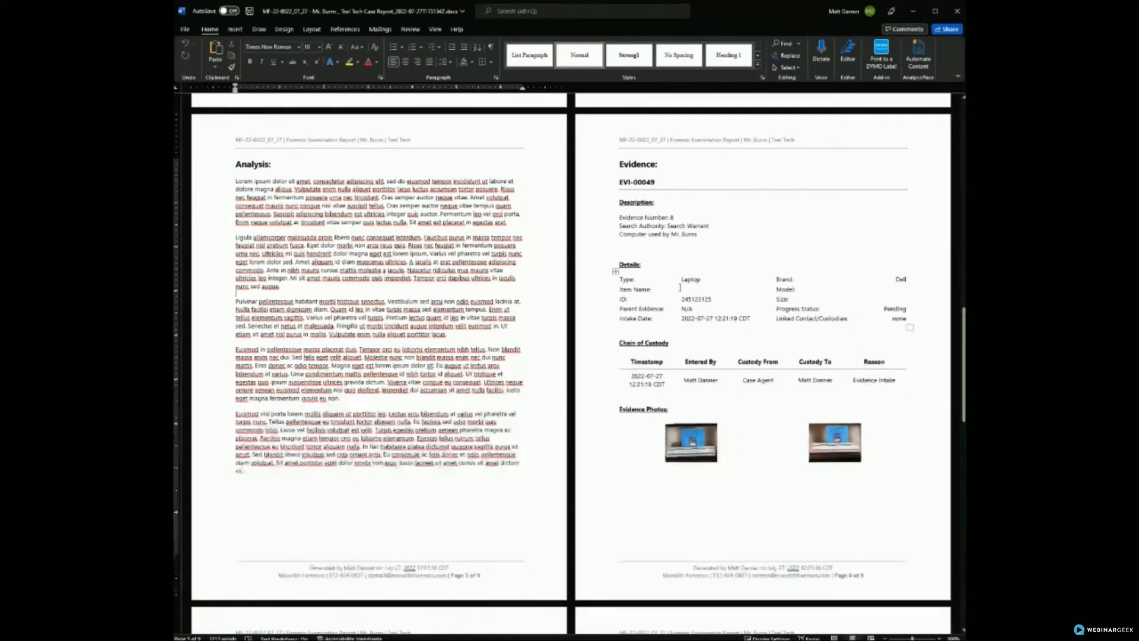
# Step: Examine the Dell laptop's entry in the Evidence section, including both of its evidence photos
pyautogui.scroll(-10, 599, 351)
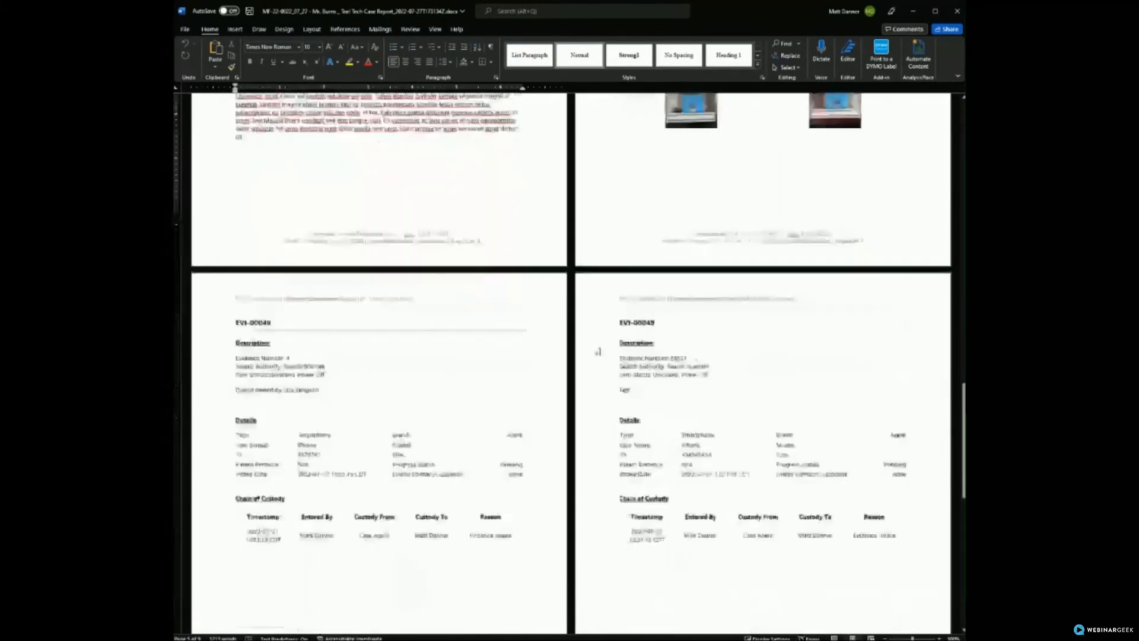
pyautogui.scroll(5, 597, 352)
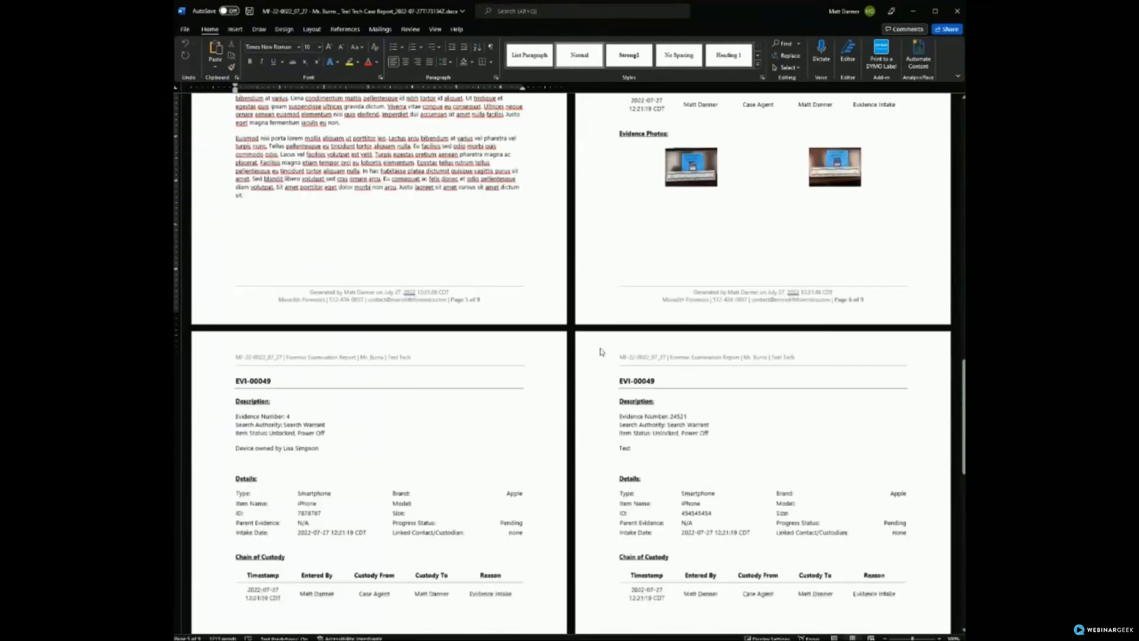
pyautogui.scroll(4, 599, 350)
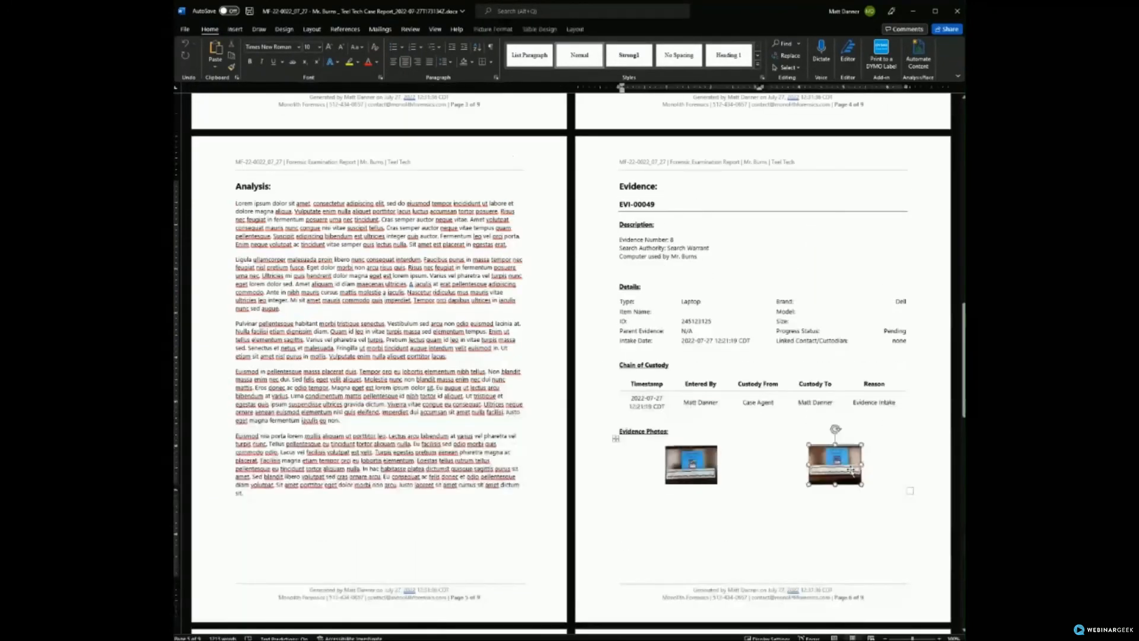
pyautogui.scroll(-3, 775, 508)
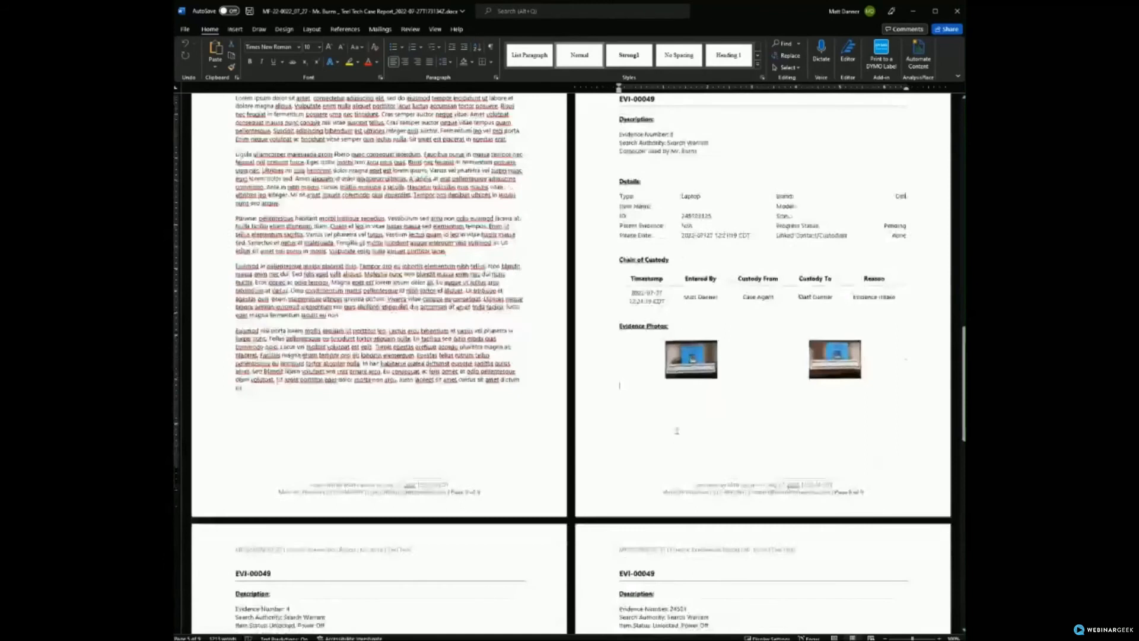
pyautogui.click(691, 331)
pyautogui.click(850, 342)
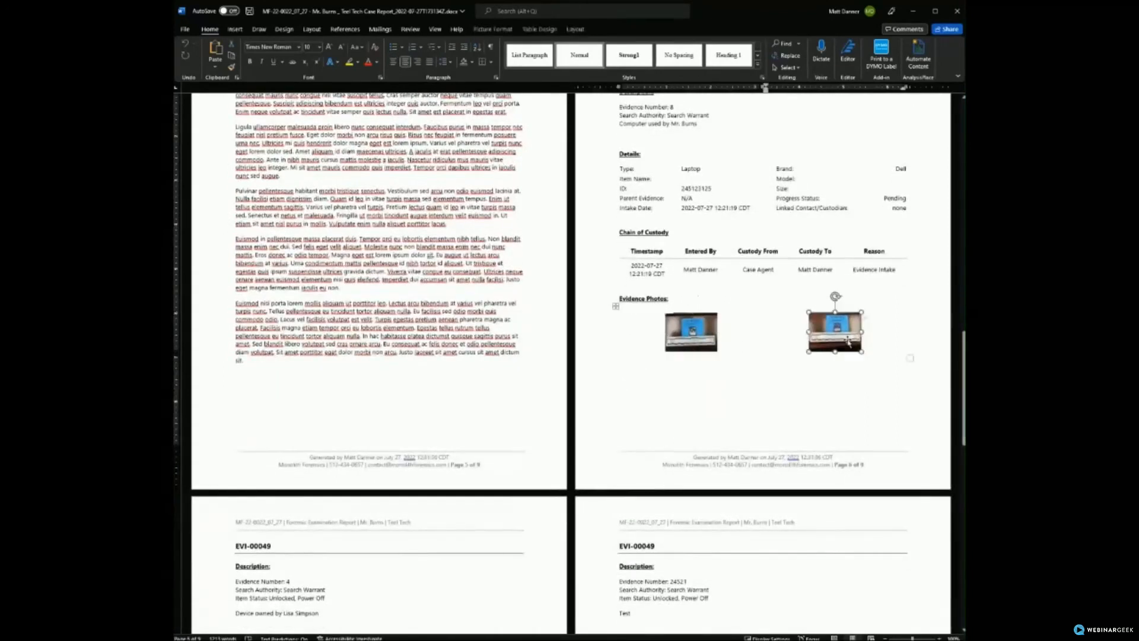
pyautogui.click(692, 330)
pyautogui.scroll(2, 665, 356)
pyautogui.scroll(-5, 631, 380)
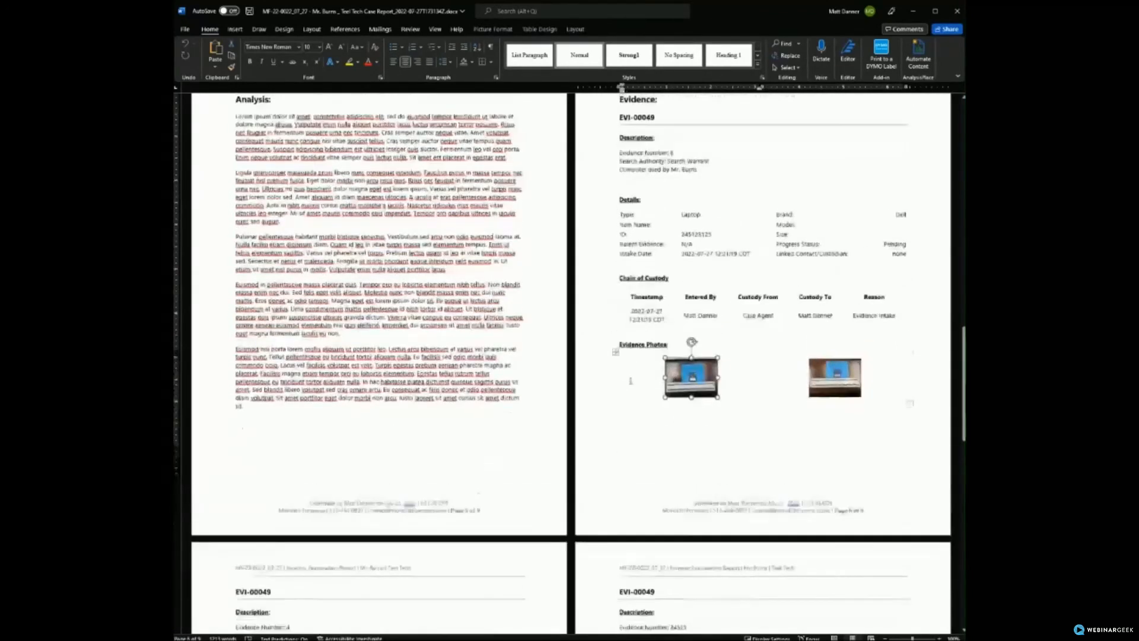
# Step: Look through the remaining evidence pages, checking the description, details and chain of custody of both Apple smartphones
pyautogui.scroll(-12, 631, 380)
pyautogui.scroll(8, 631, 381)
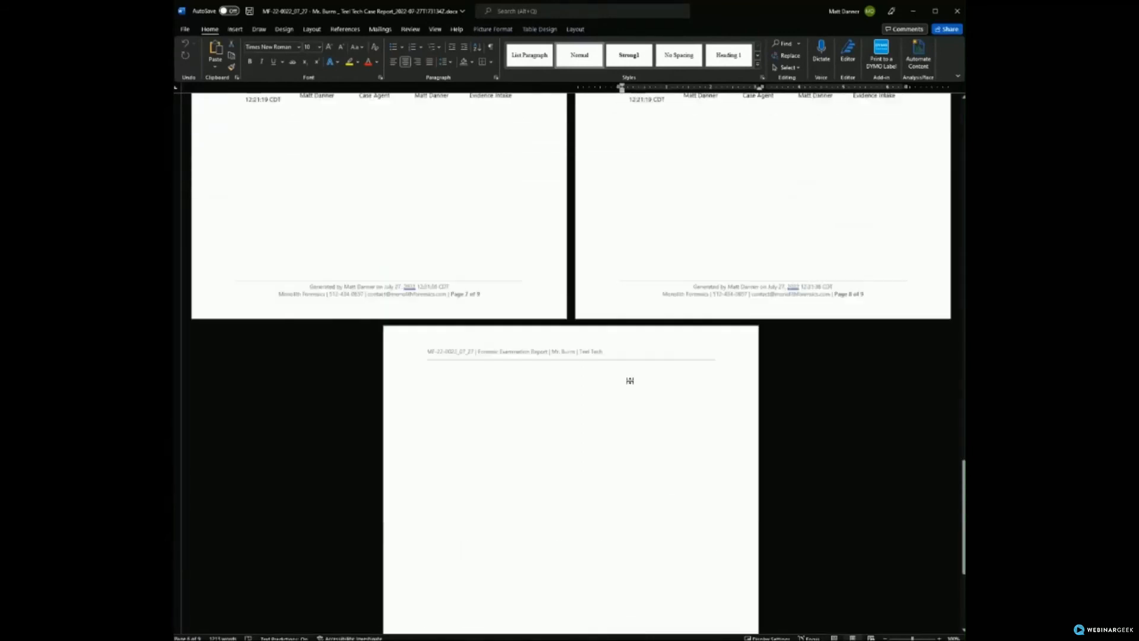
pyautogui.scroll(10, 631, 381)
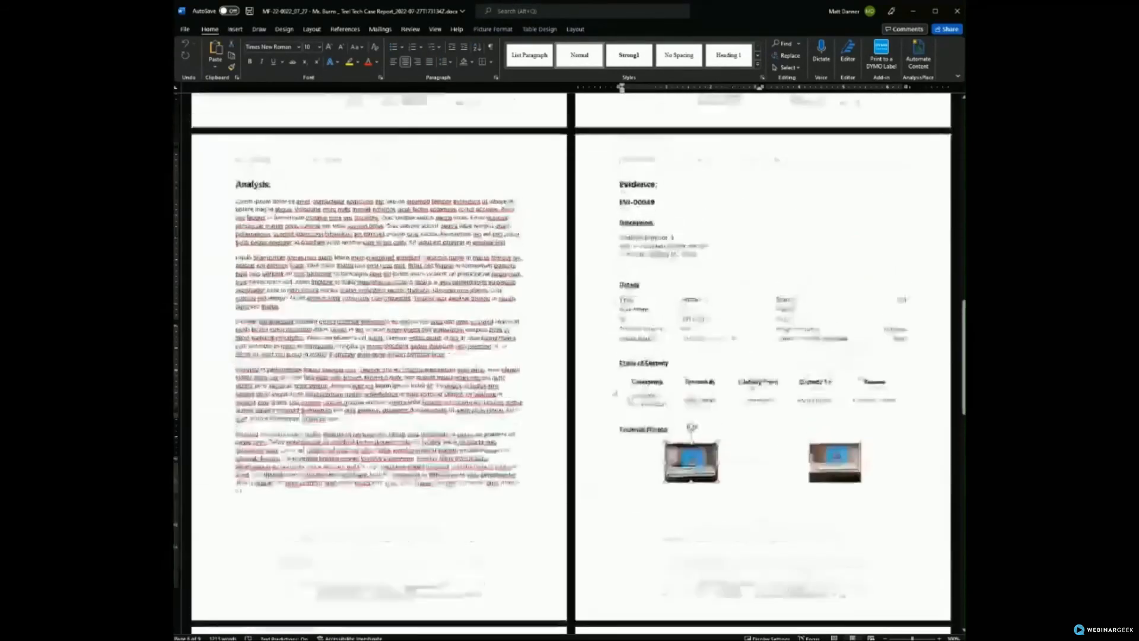
pyautogui.scroll(-8, 574, 385)
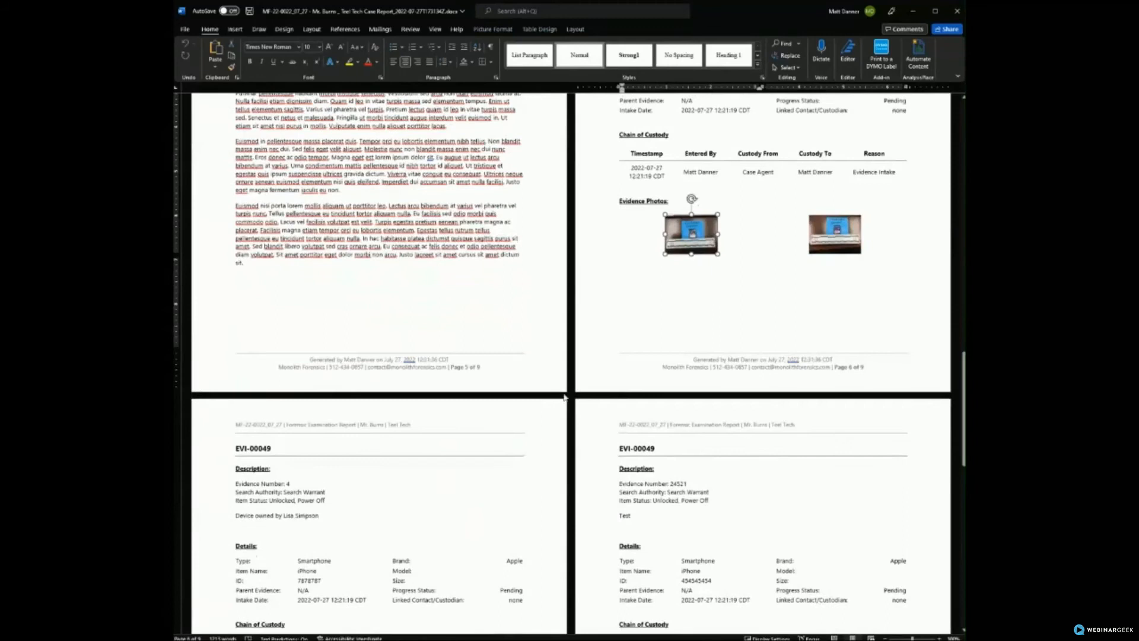
pyautogui.scroll(-4, 568, 393)
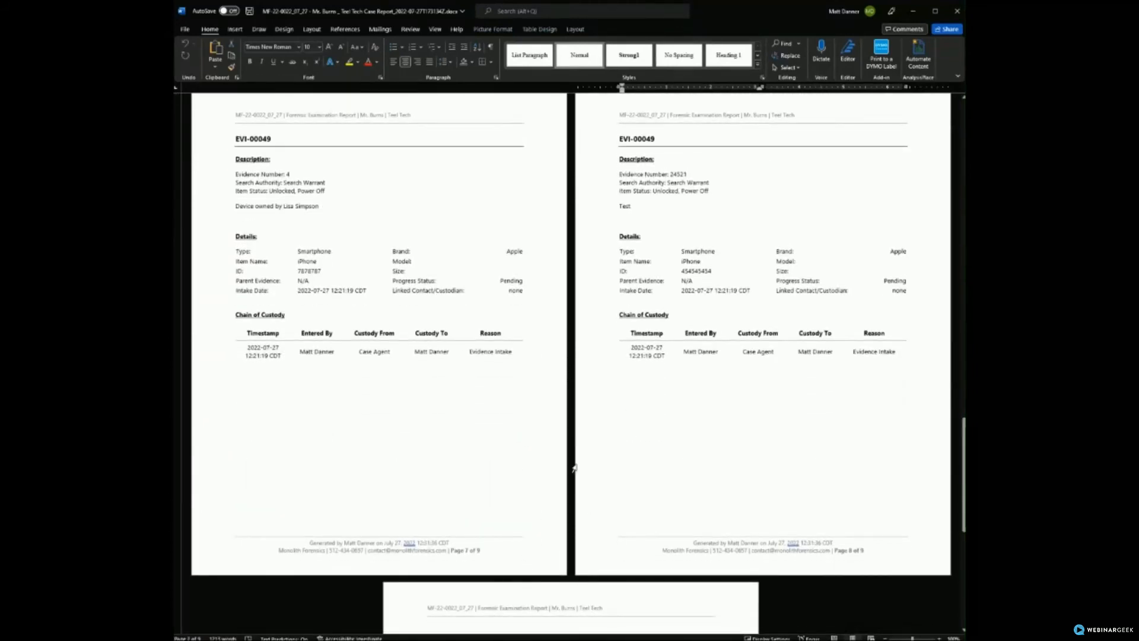
pyautogui.scroll(1, 577, 442)
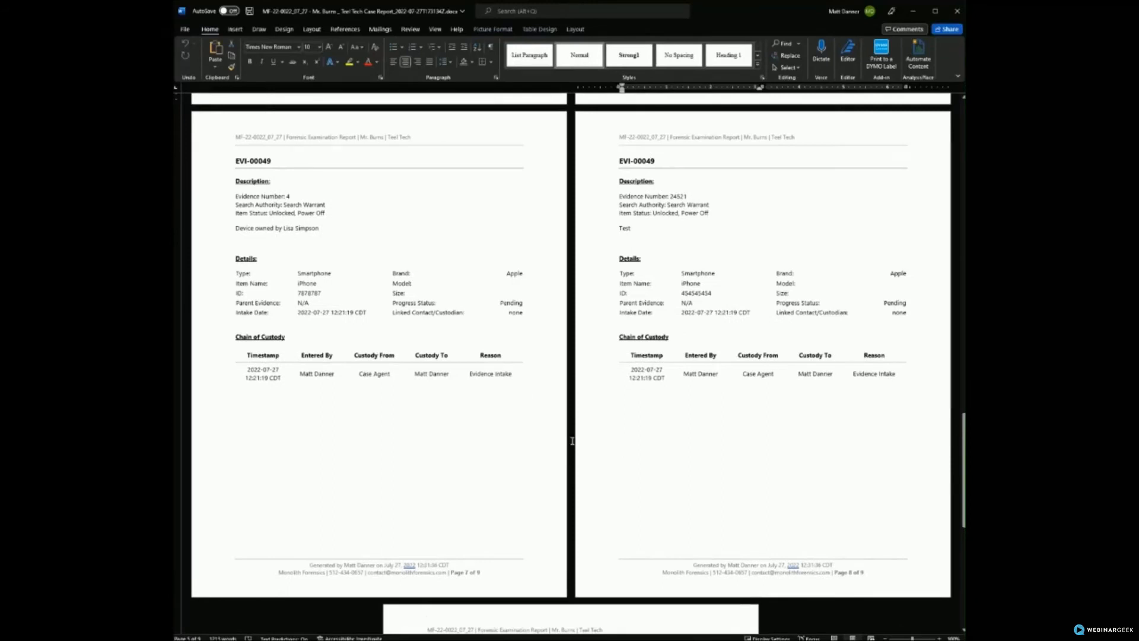
# Step: Return to the Case Summary section and look over its background narrative again
pyautogui.scroll(10, 567, 439)
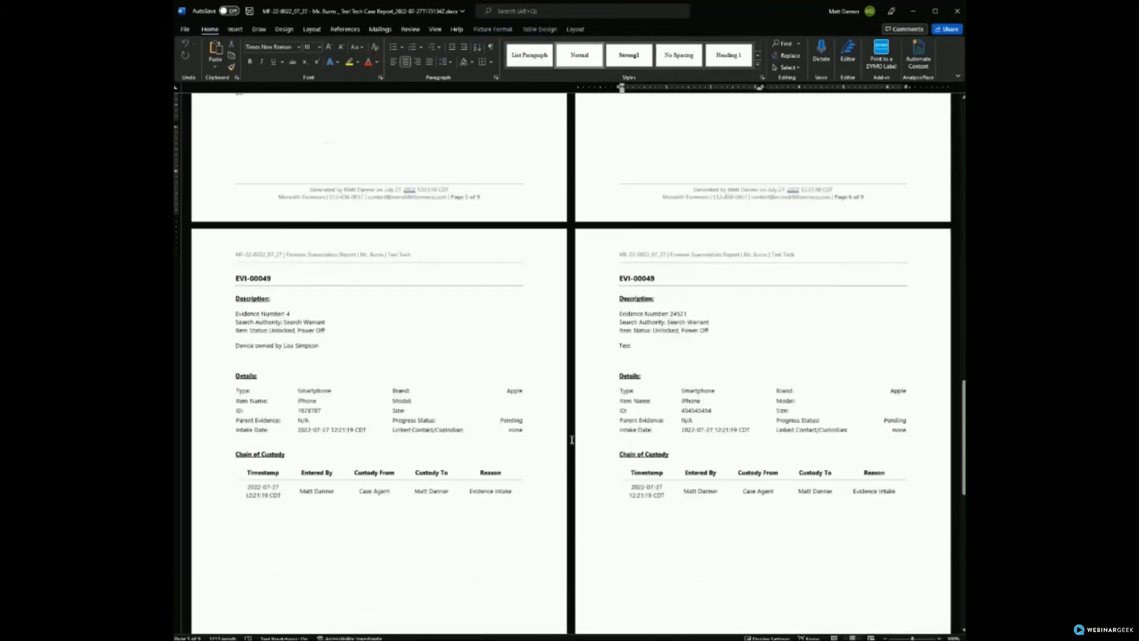
pyautogui.scroll(20, 571, 439)
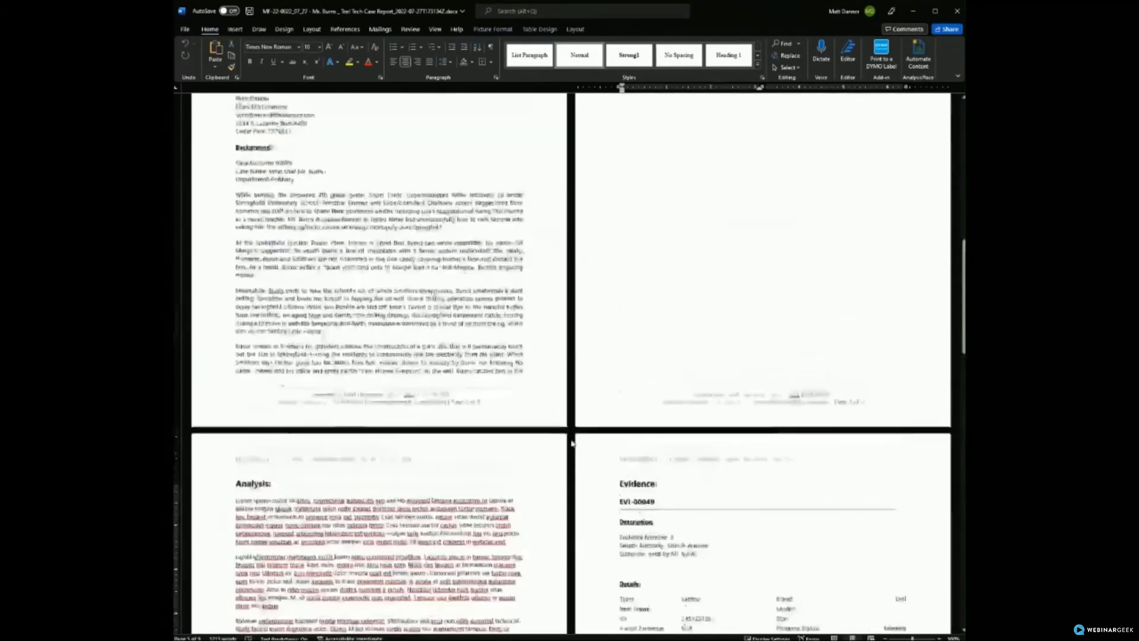
pyautogui.scroll(-15, 556, 429)
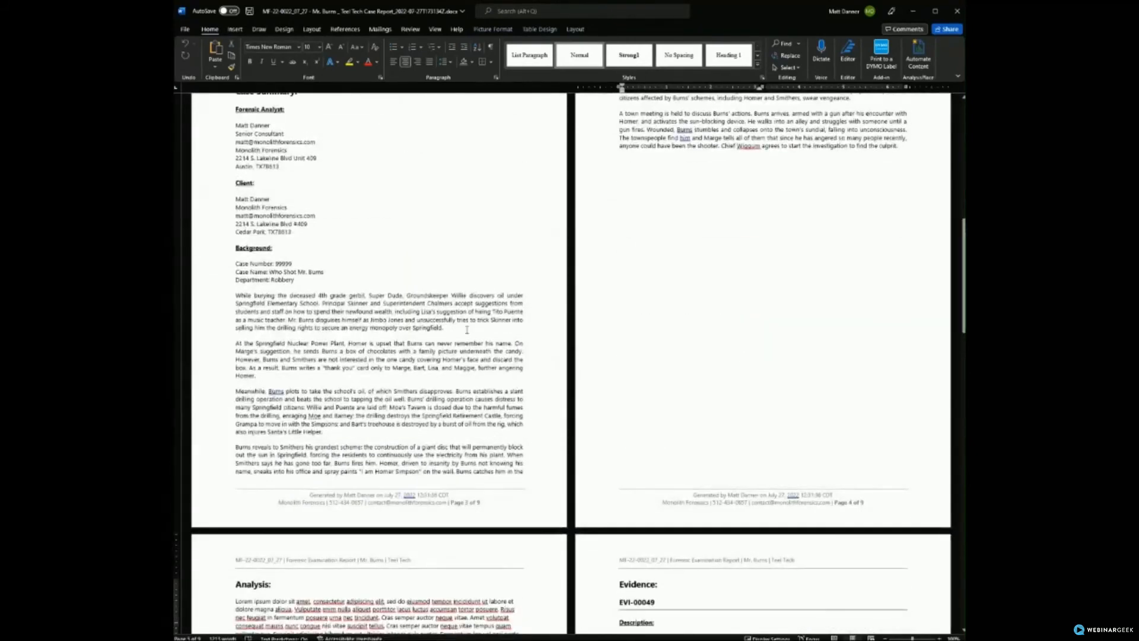
pyautogui.click(466, 411)
# Step: Recheck the Analysis text and the laptop's evidence details, and go back toward the beginning of the report
pyautogui.scroll(-5, 465, 410)
pyautogui.scroll(-4, 466, 410)
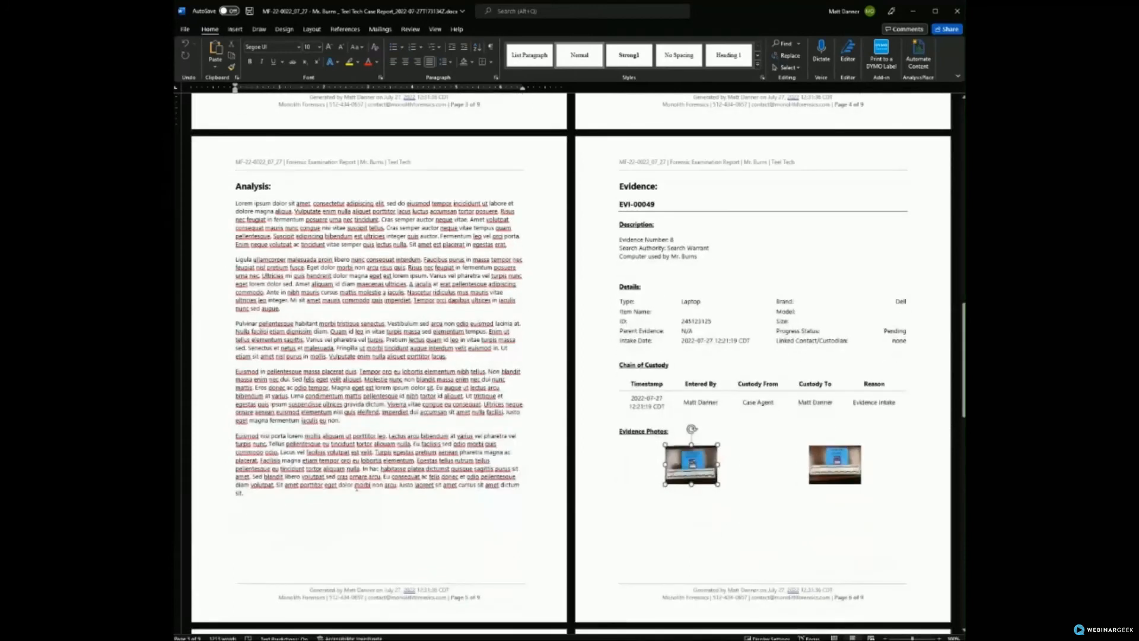
pyautogui.click(346, 497)
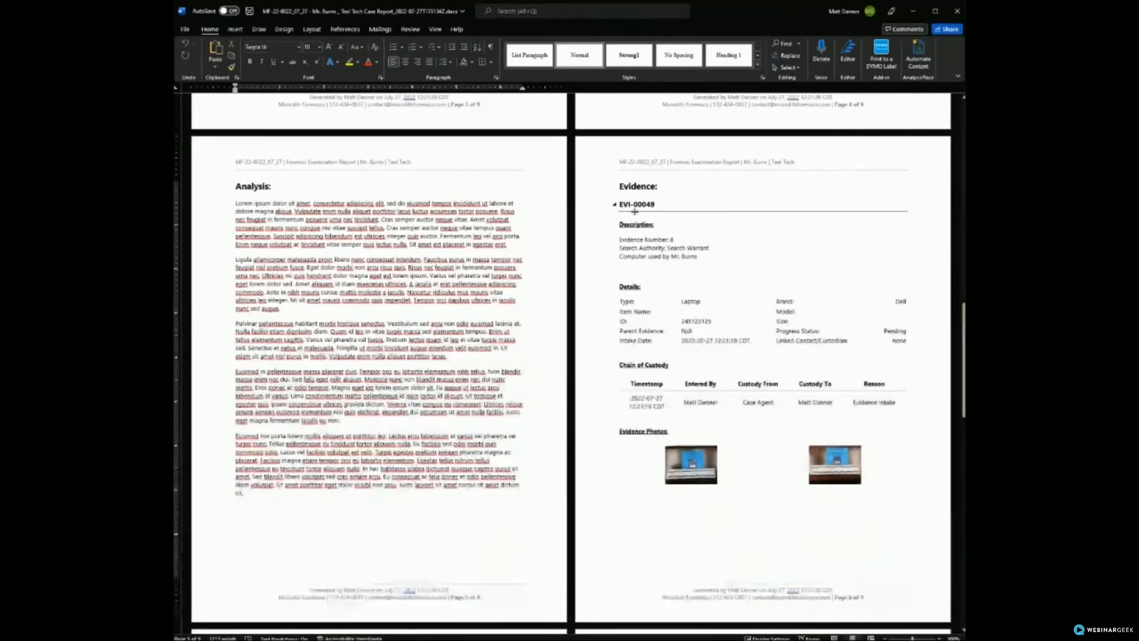
pyautogui.click(687, 320)
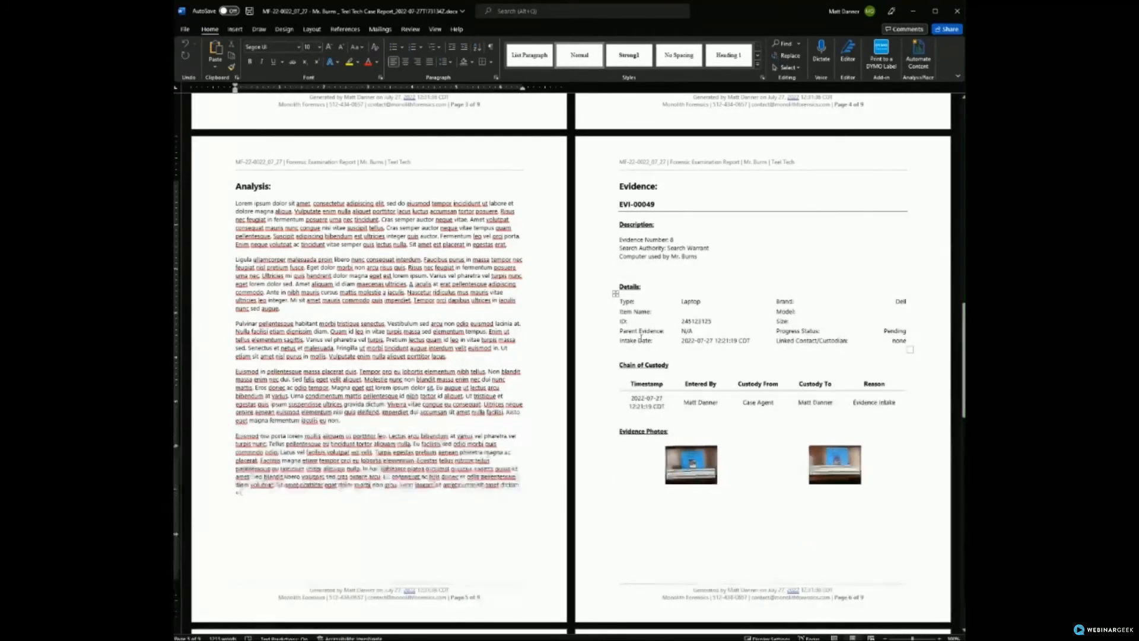
pyautogui.scroll(-4, 595, 419)
pyautogui.scroll(-6, 577, 423)
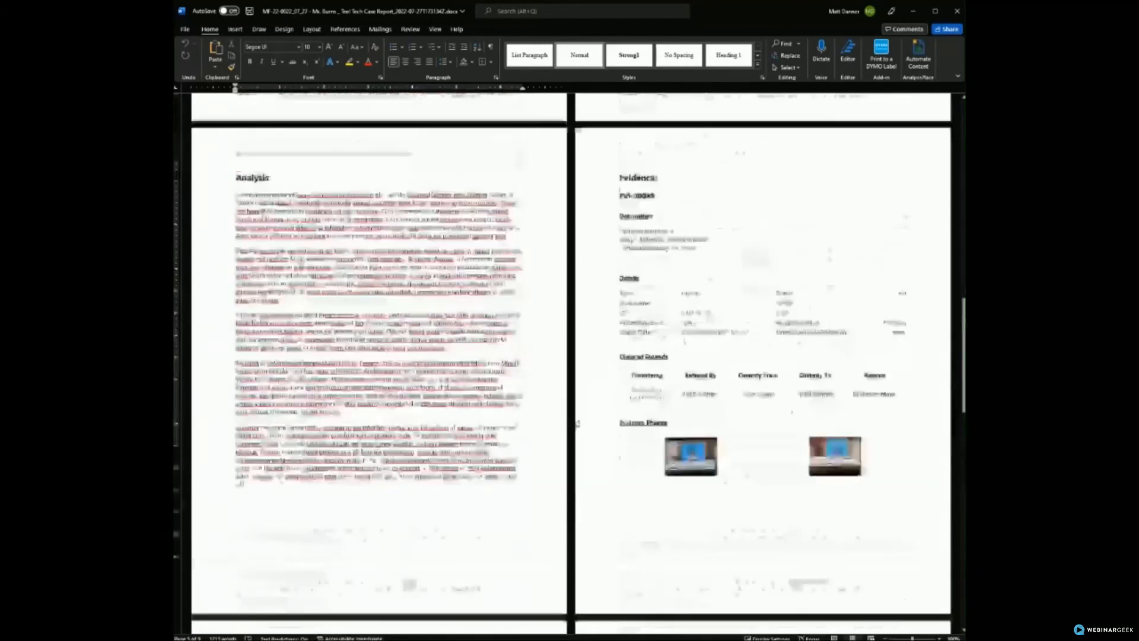
pyautogui.scroll(1, 394, 331)
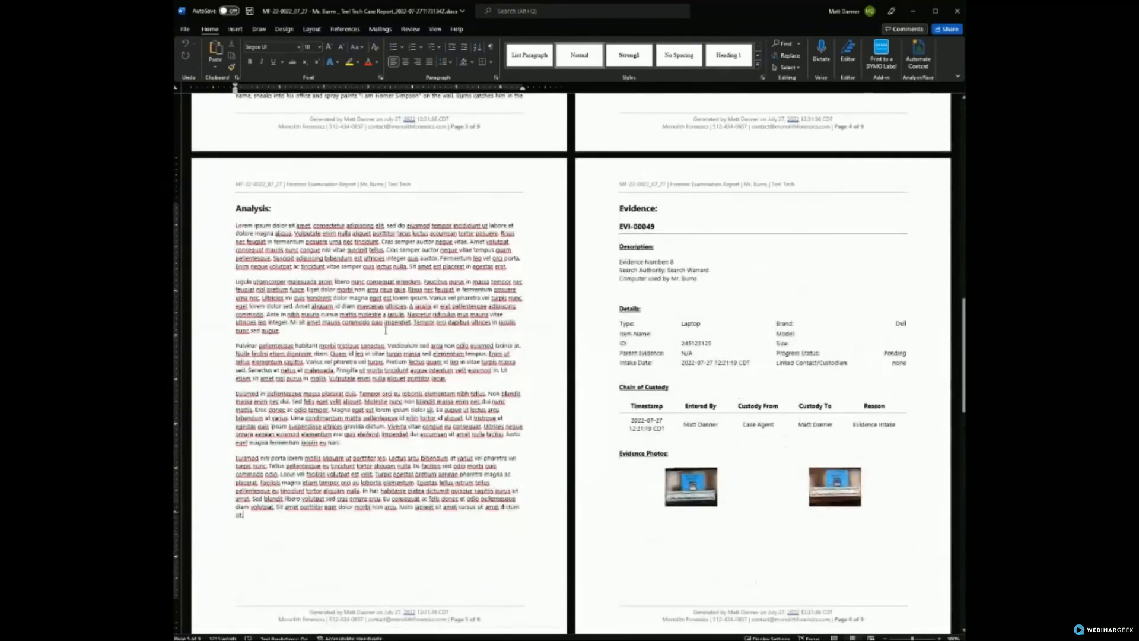
pyautogui.click(385, 528)
pyautogui.scroll(4, 418, 390)
pyautogui.scroll(18, 450, 385)
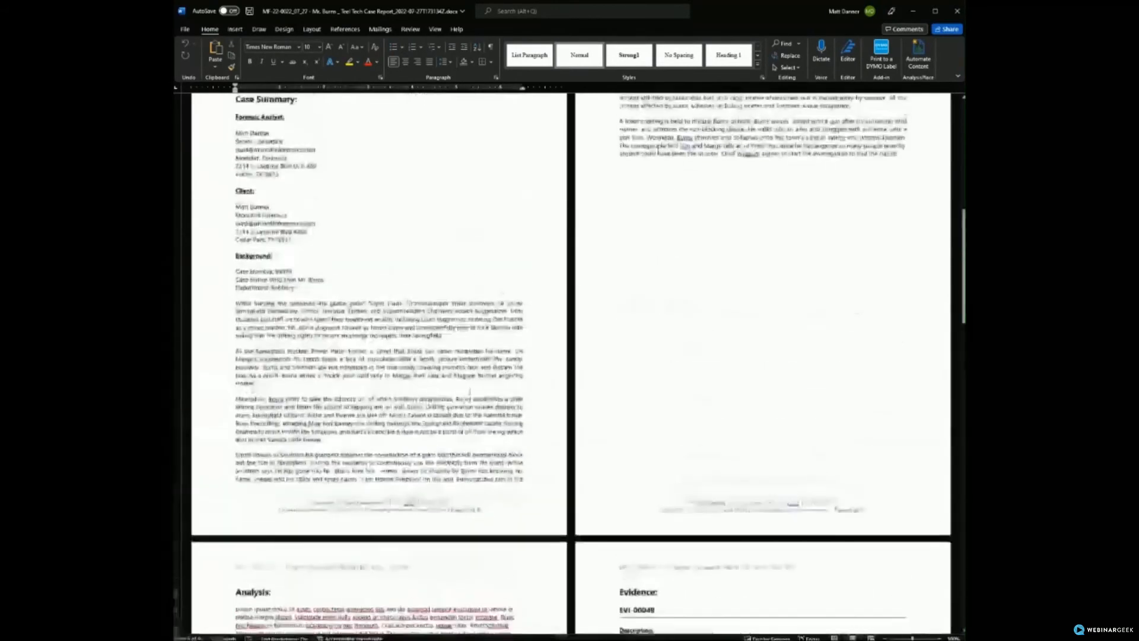
# Step: Return to the report's cover page and table of contents, glance over the Case Summary again, and close the Word document
pyautogui.scroll(1, 514, 388)
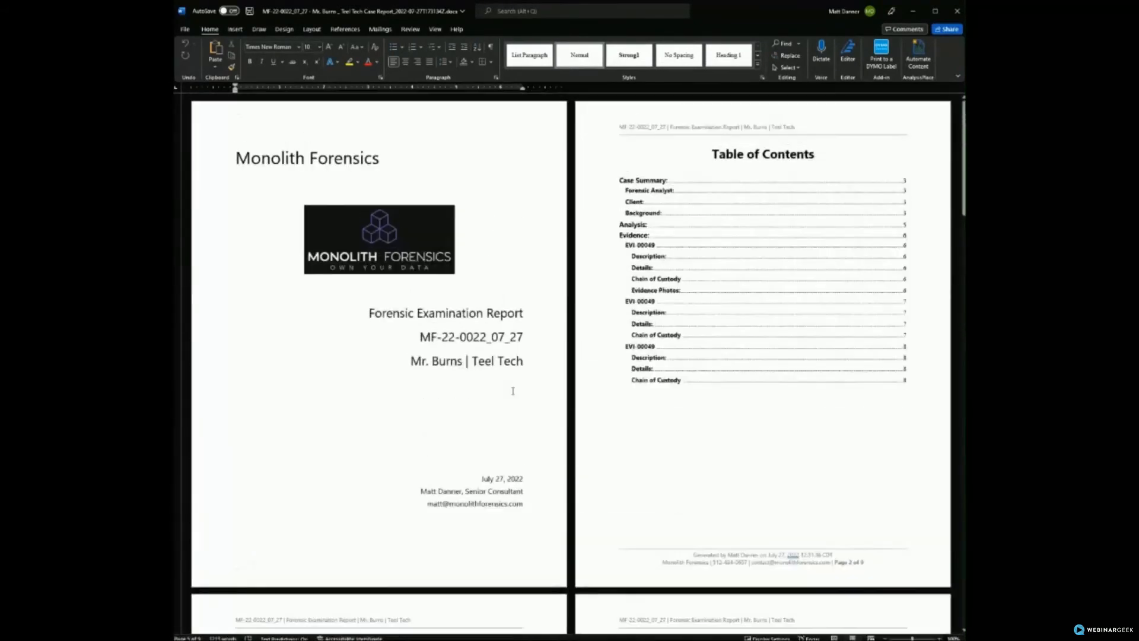
pyautogui.click(491, 362)
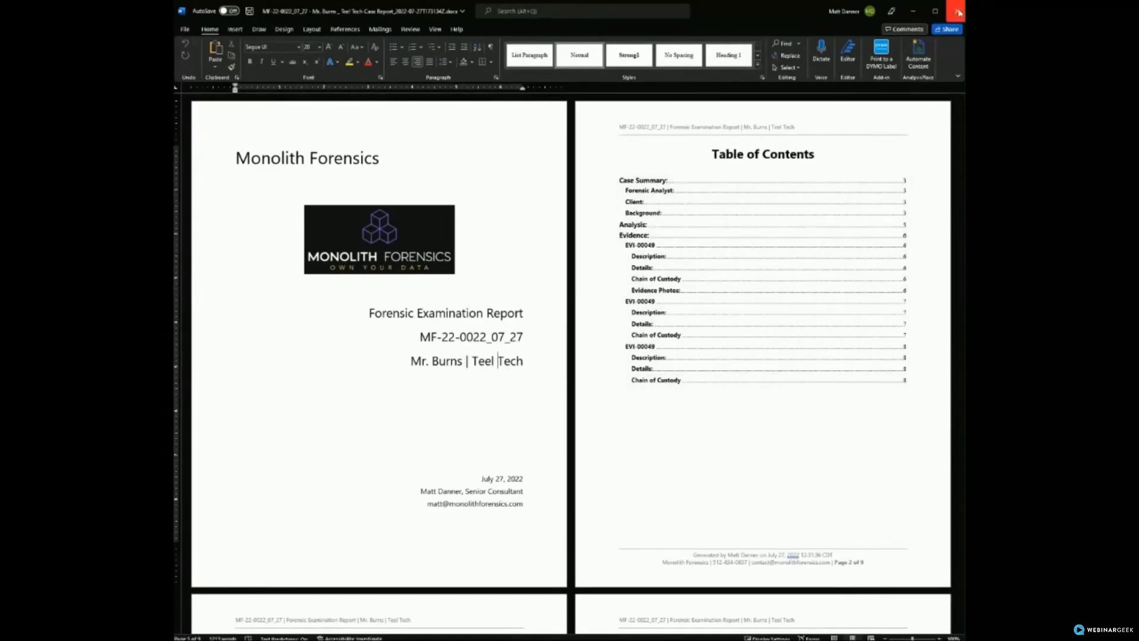
pyautogui.scroll(-5, 471, 297)
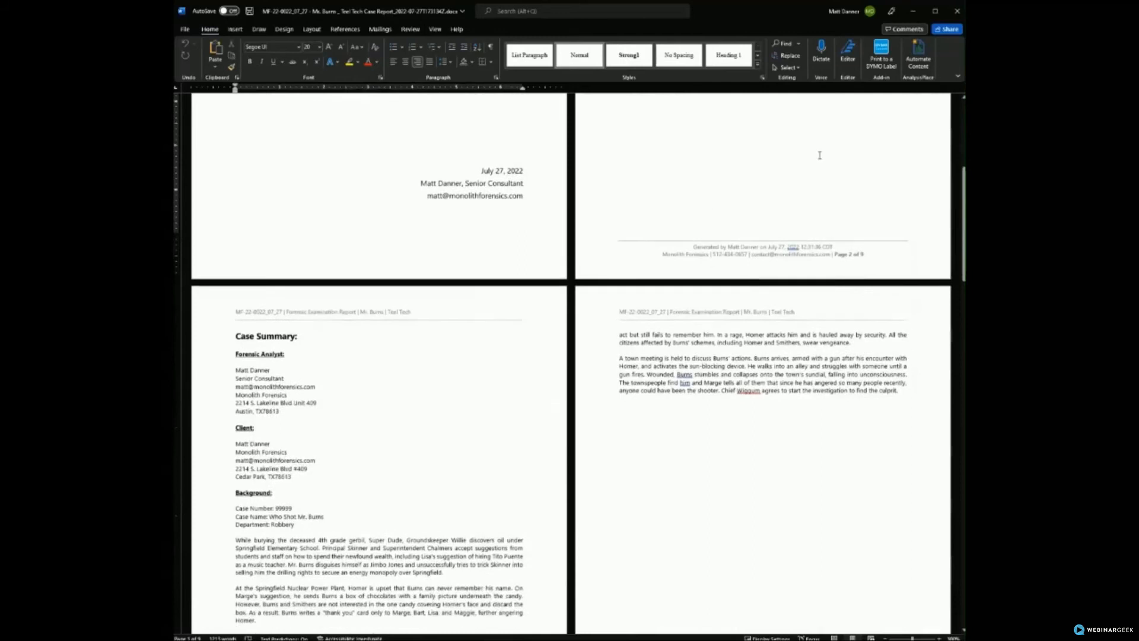
pyautogui.click(956, 10)
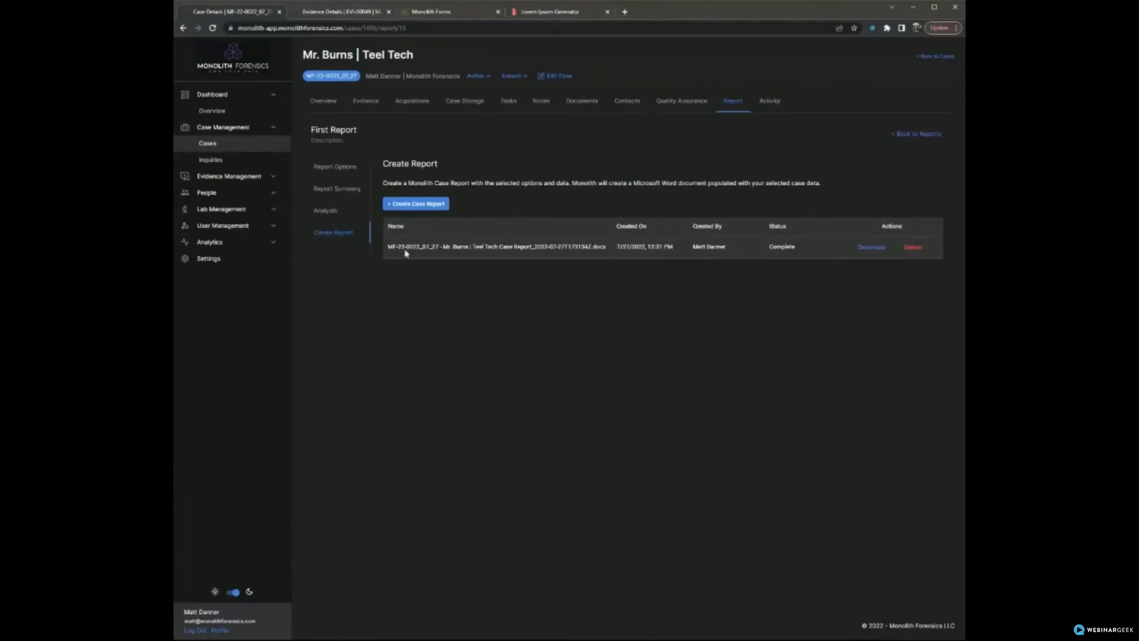
# Step: Revisit the First Report's Analysis, Report Summary and Report Options sections, and return to its Create Report section
pyautogui.click(326, 213)
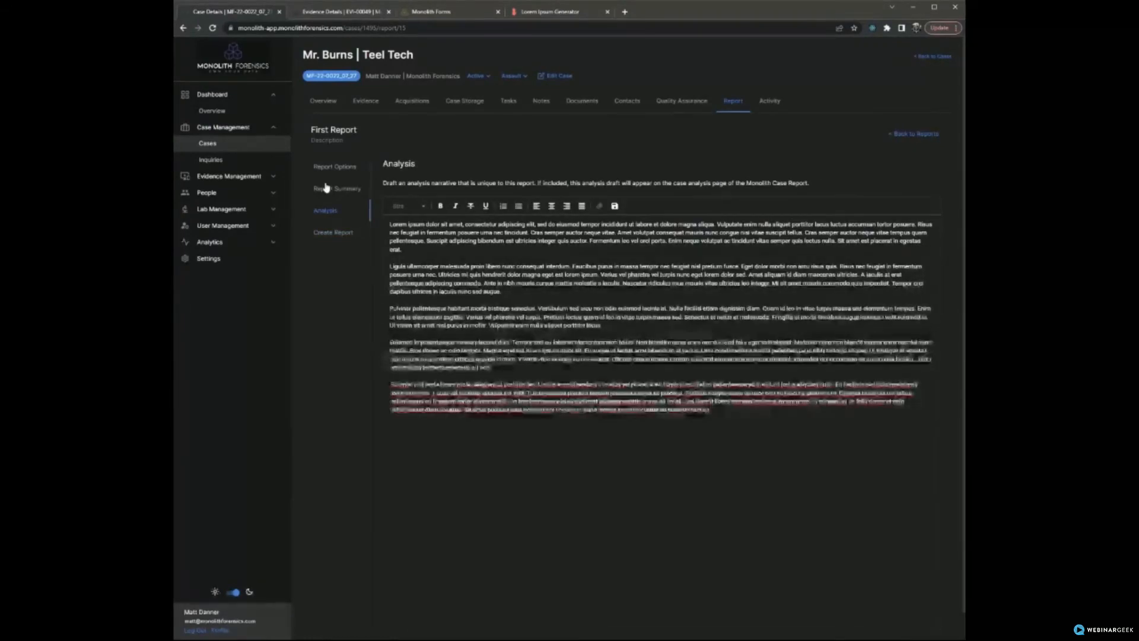
pyautogui.click(350, 188)
pyautogui.click(337, 167)
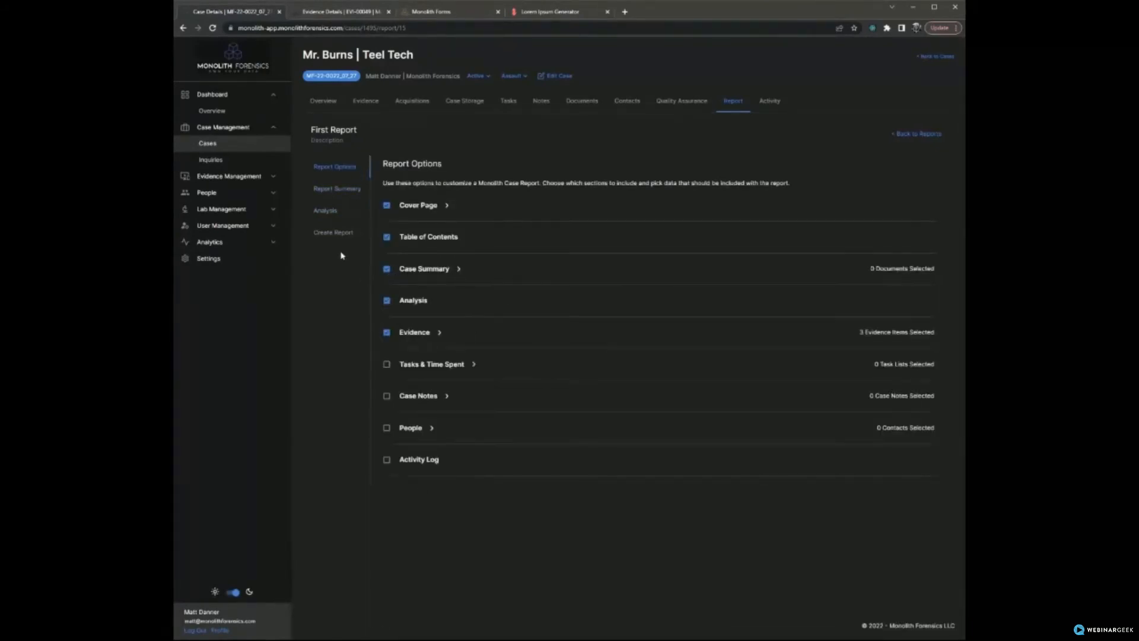
pyautogui.click(334, 233)
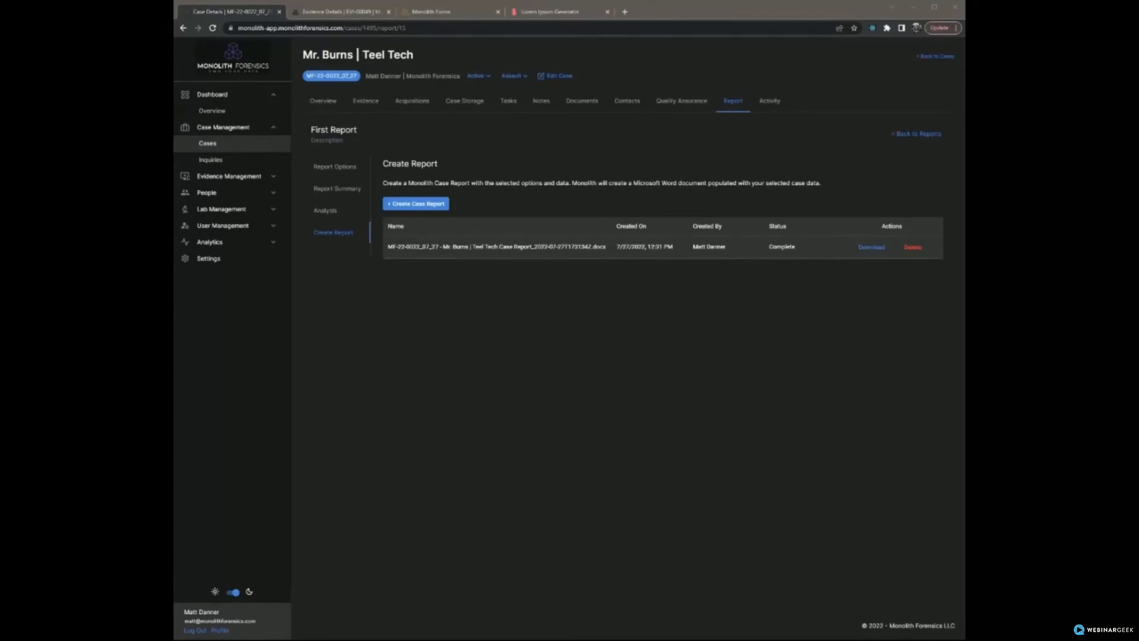
# Step: Switch to the PowerPoint slide show and advance to the DF Lab Metrics slide
pyautogui.hotkey('alt', 'Tab')
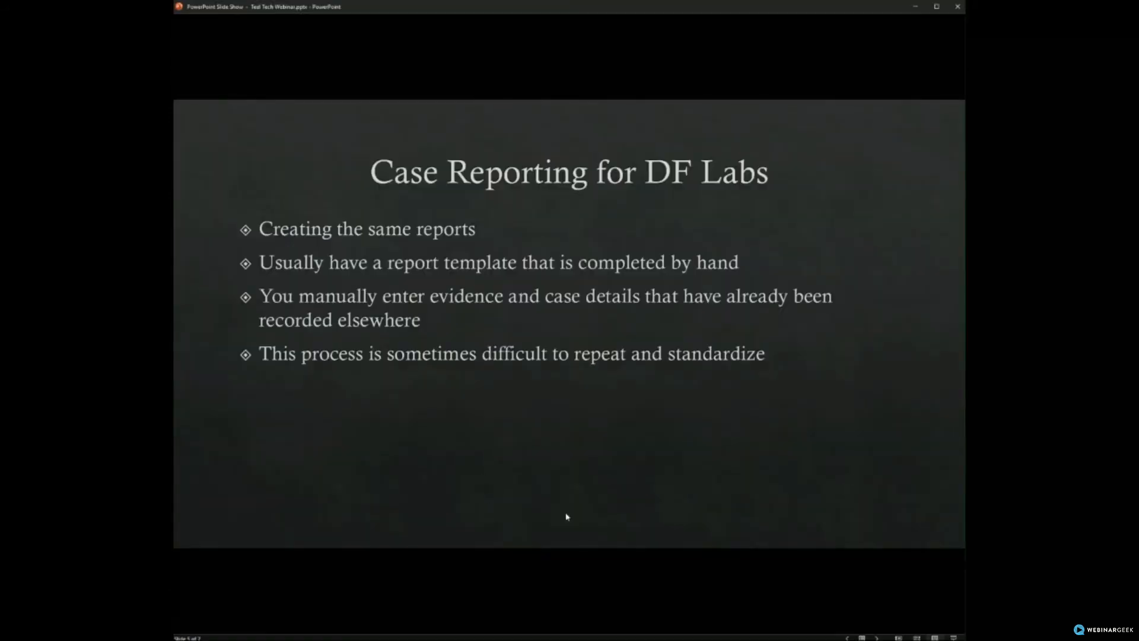
pyautogui.press('Right')
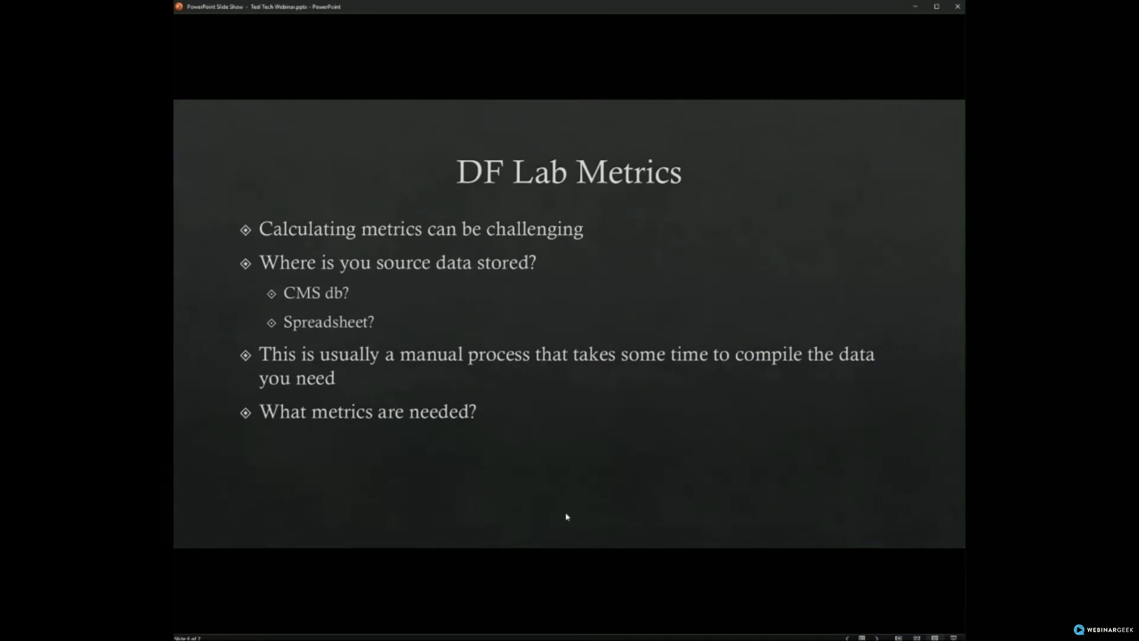